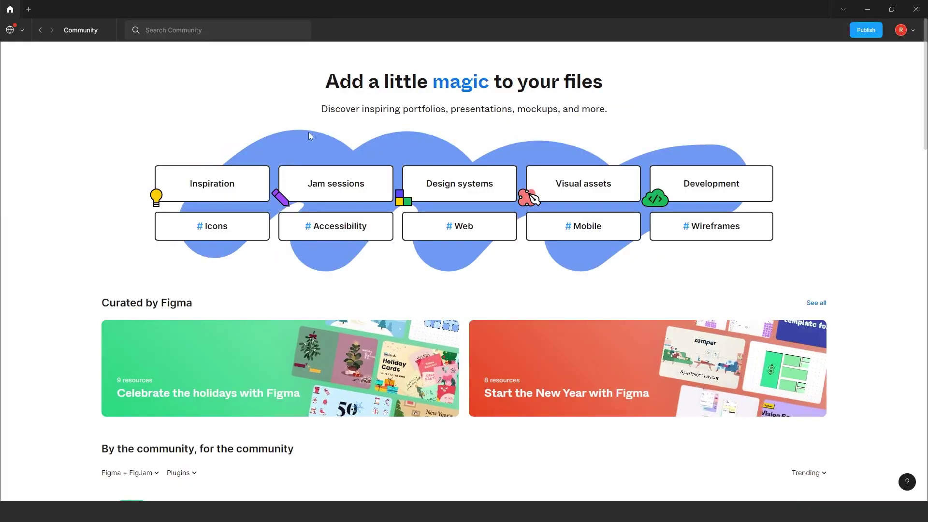
Search the Community for 'ui faces', then create a new blank Untitled design file
left_click(192, 34)
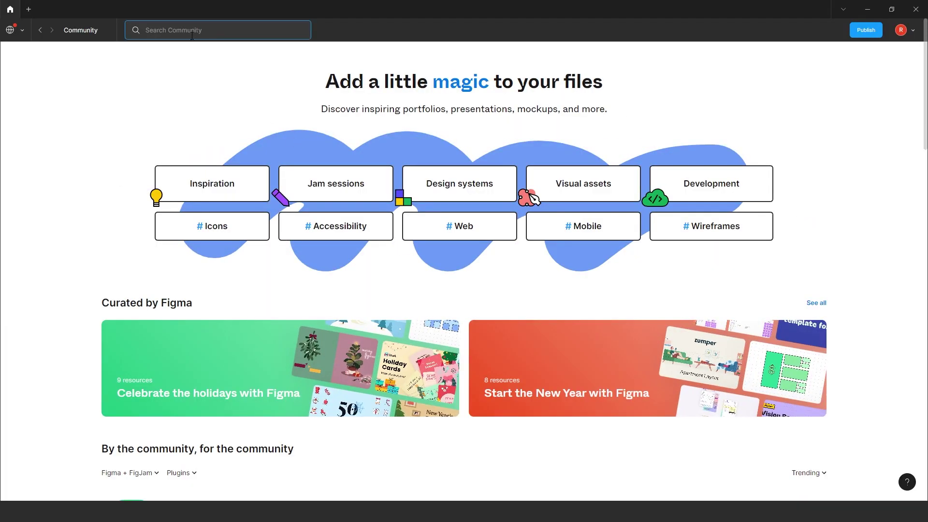
type("ui faces")
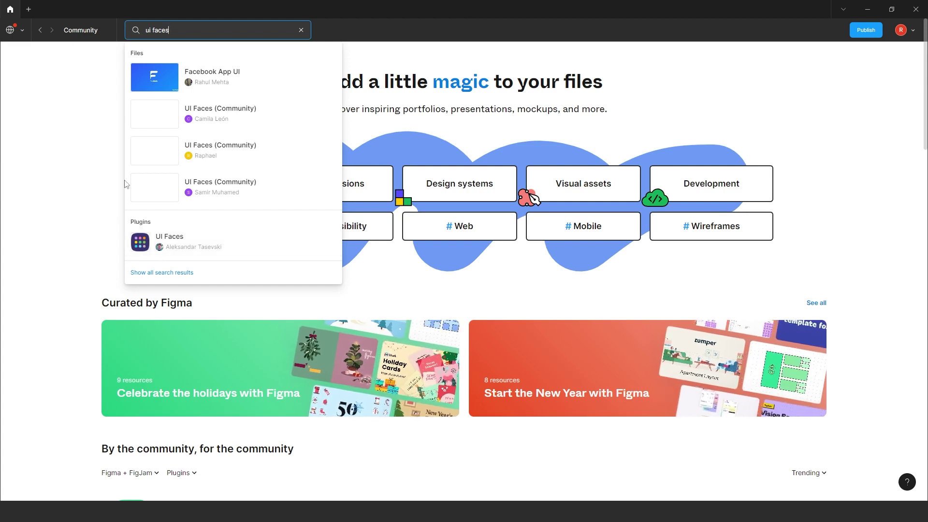
left_click(93, 37)
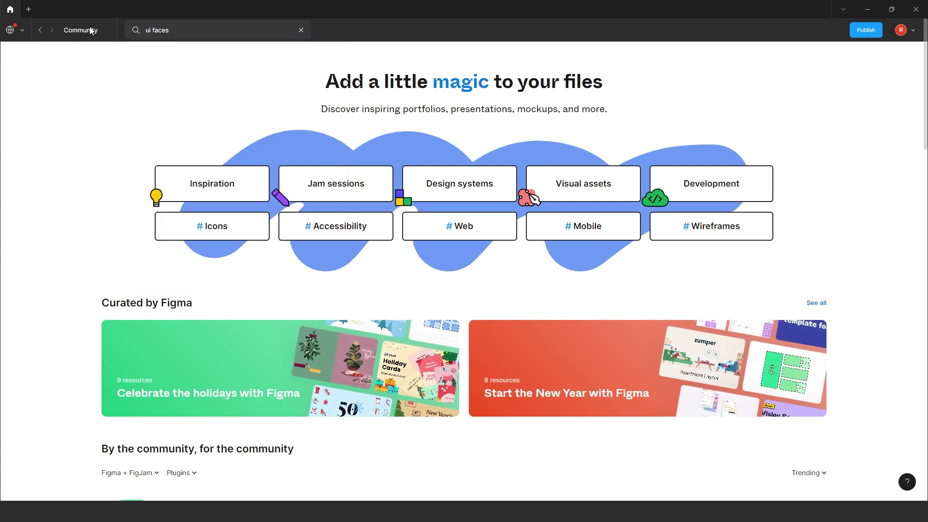
left_click(28, 9)
left_click(384, 155)
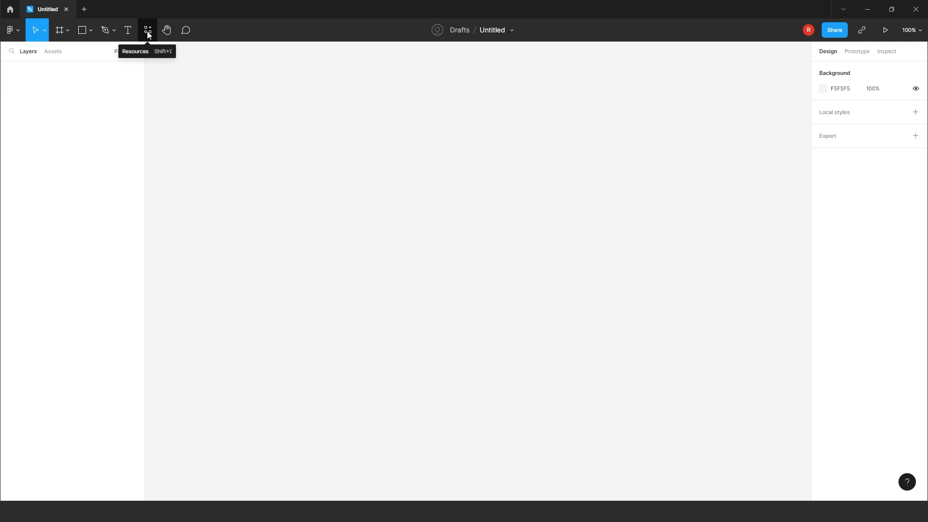
Browse the list of available plugins in the Resources panel
left_click(147, 31)
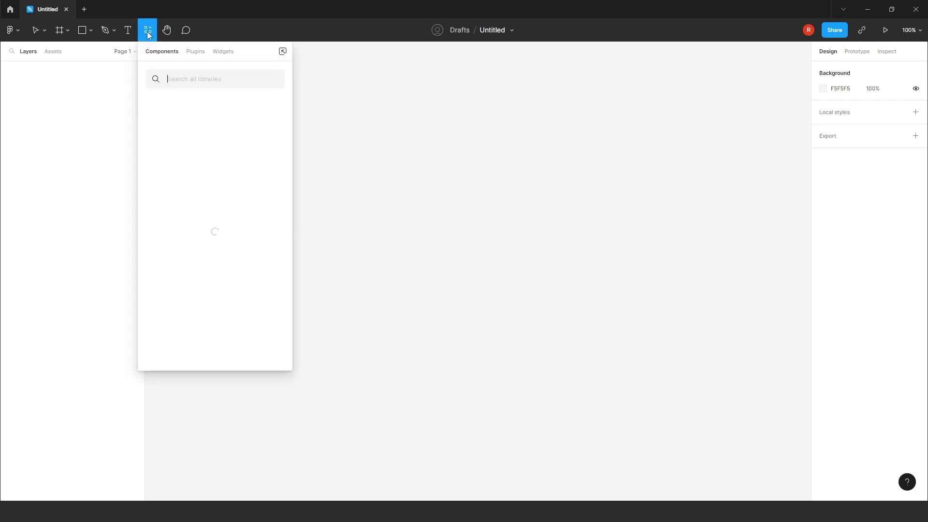
left_click(196, 51)
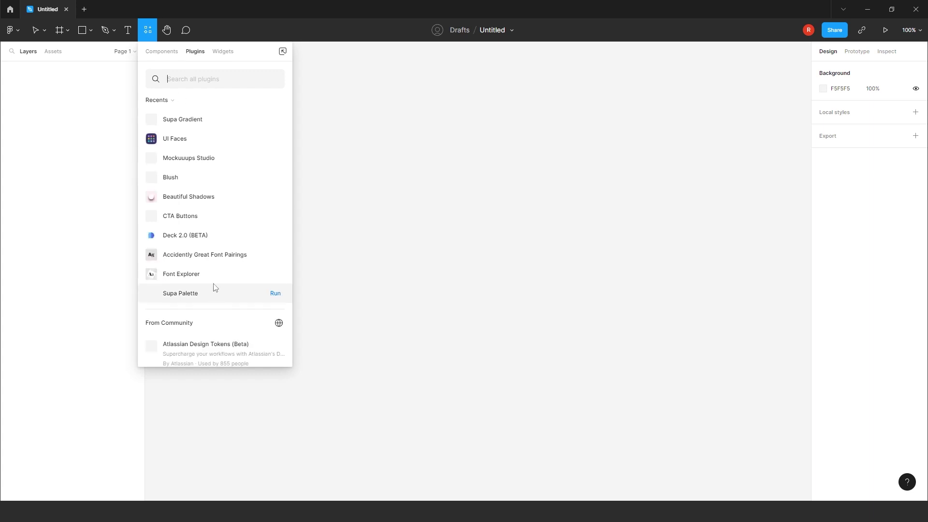
scroll(197, 214, "down", 3)
scroll(197, 214, "down", 2)
scroll(203, 184, "up", 5)
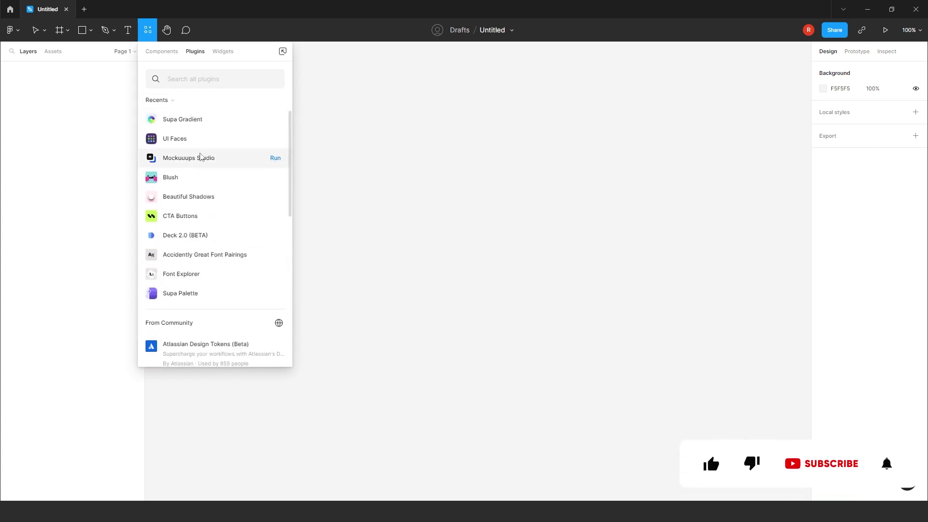
scroll(200, 160, "down", 3)
scroll(202, 182, "down", 1)
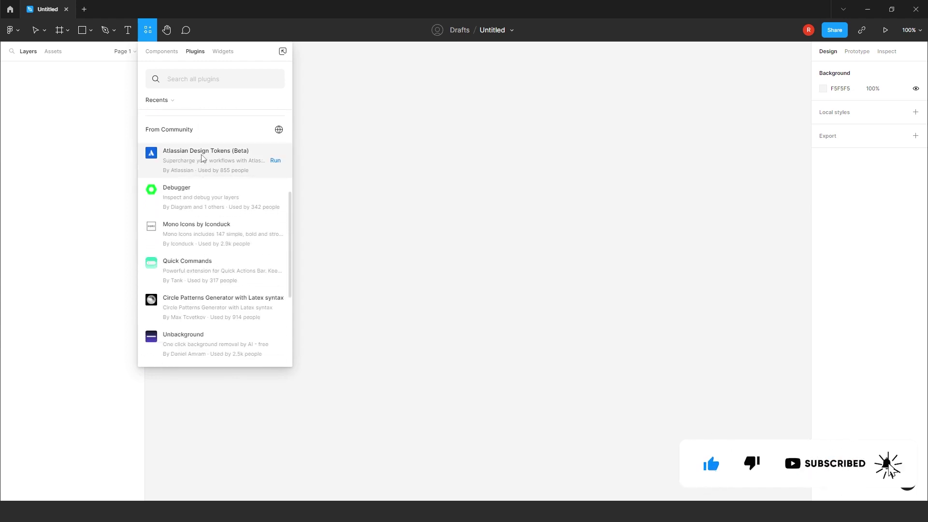
scroll(198, 163, "down", 3)
scroll(198, 163, "down", 1)
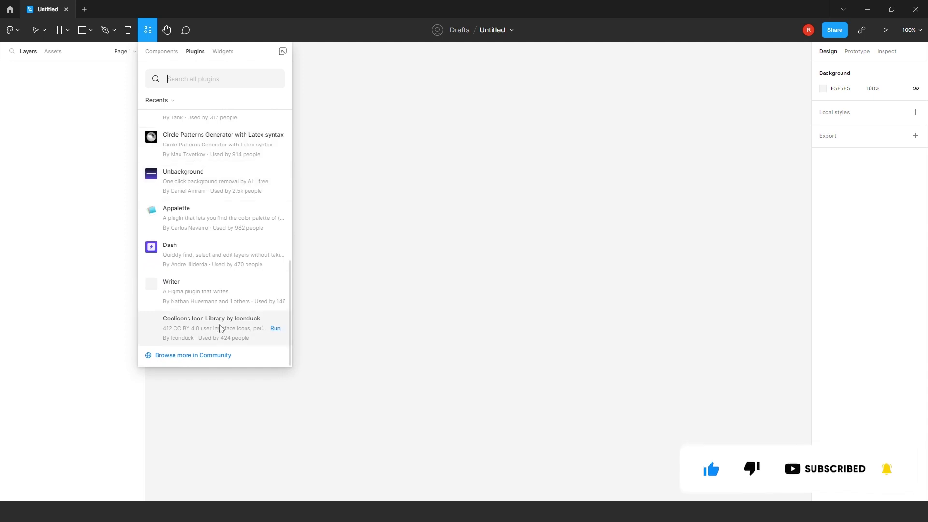
left_click(401, 183)
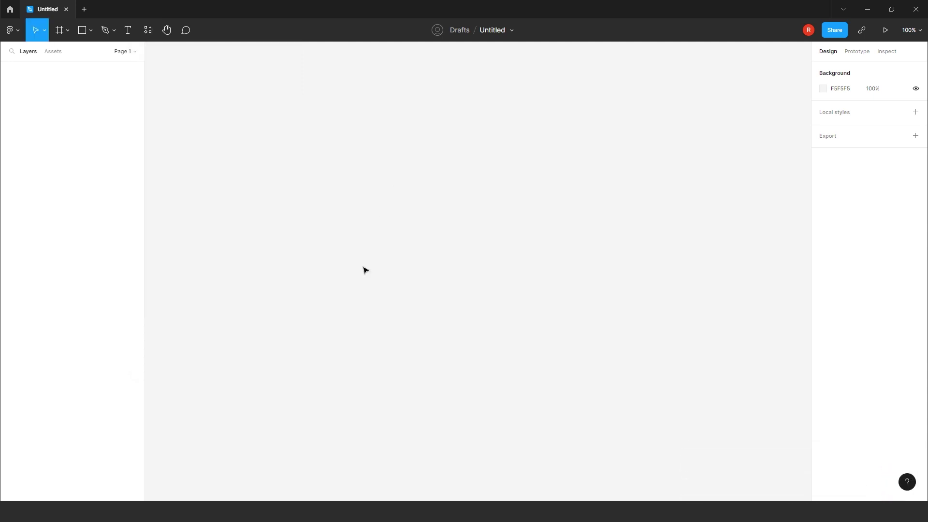
Search the plugins for 'Cta butto' to find CTA Buttons
left_click(149, 32)
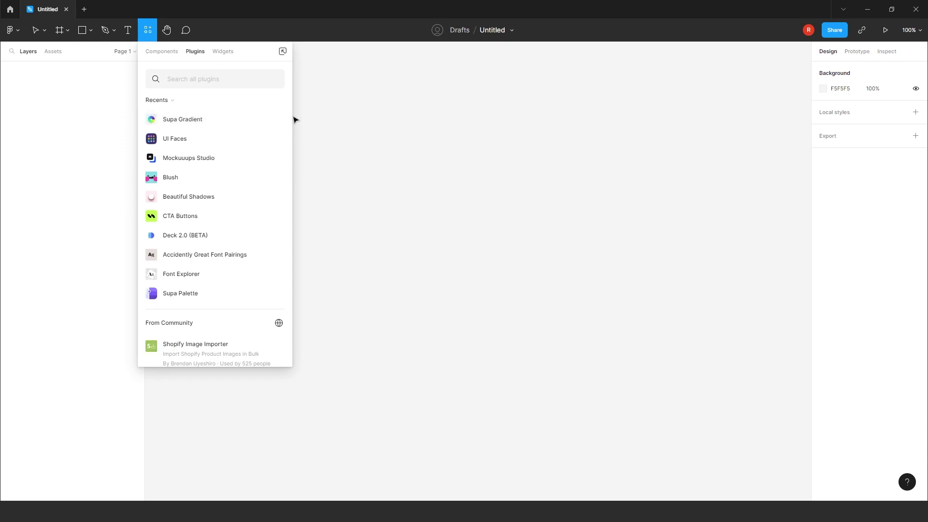
left_click(147, 30)
left_click(147, 30)
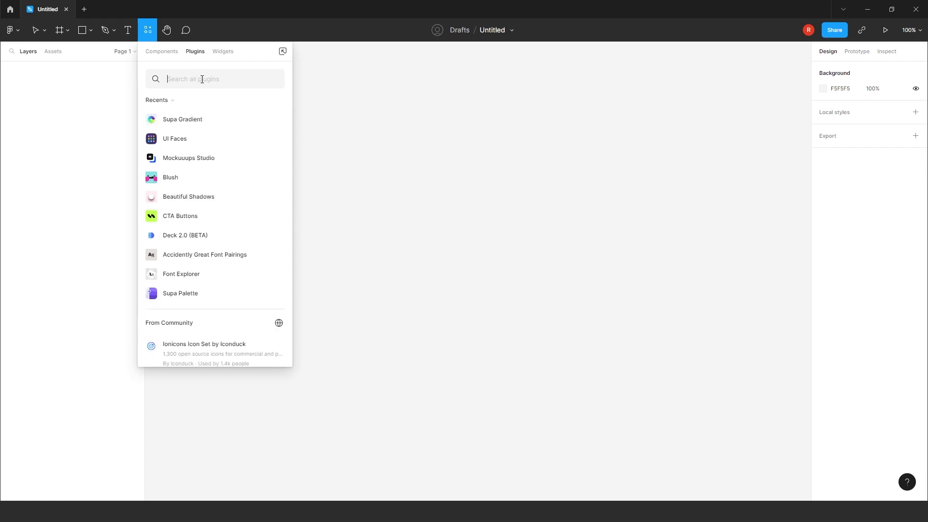
type("Cta")
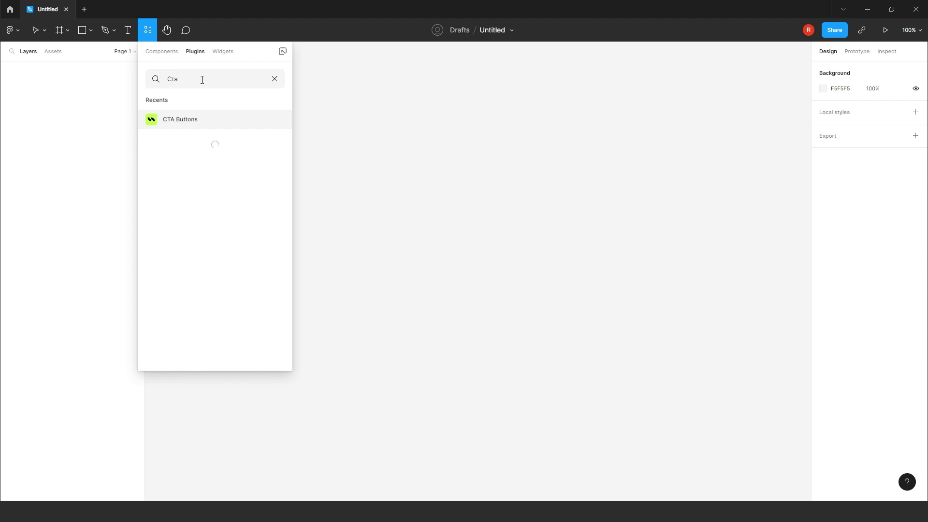
type(" butto")
left_click(381, 164)
Launch the CTA Buttons plugin from the canvas right-click Plugins menu
right_click(391, 172)
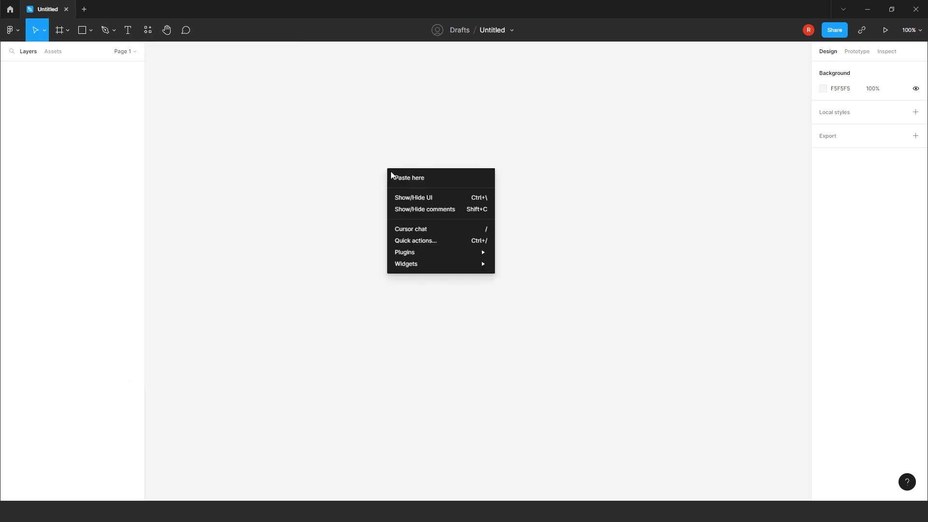
mouse_move(413, 263)
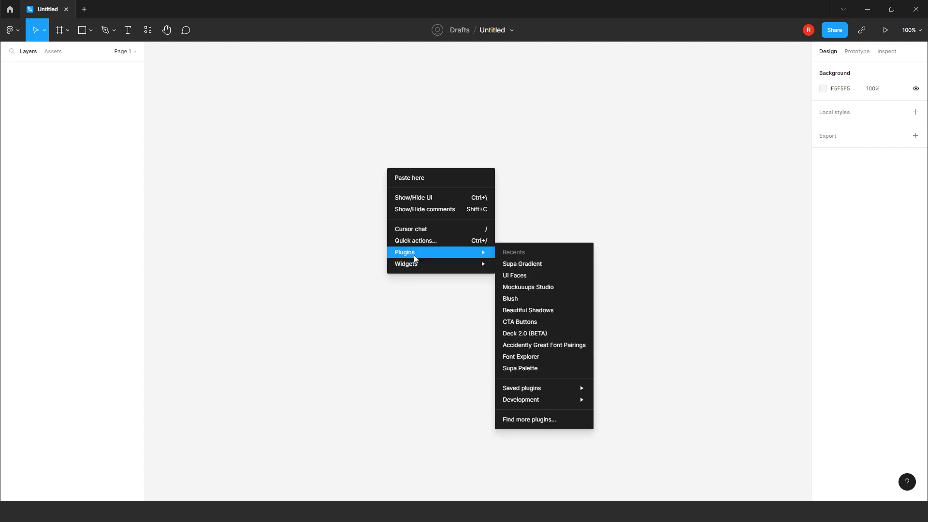
left_click(569, 321)
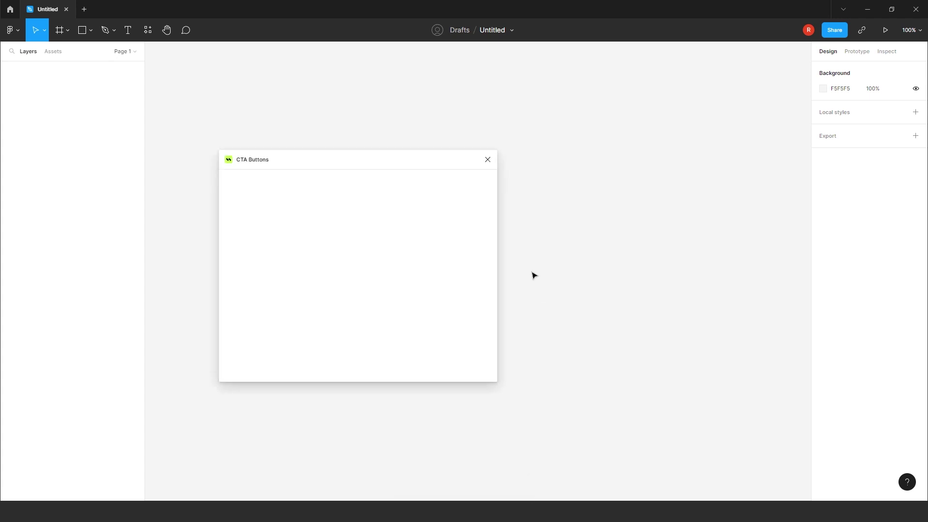
Move the plugin window aside, browse its buttons and insert 'Get started'
left_click_drag(340, 153, 512, 118)
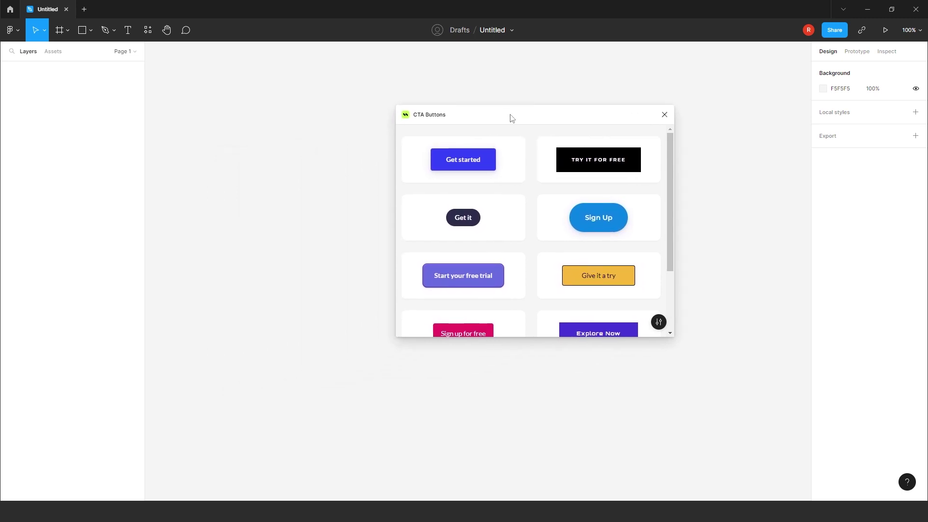
scroll(545, 184, "down", 3)
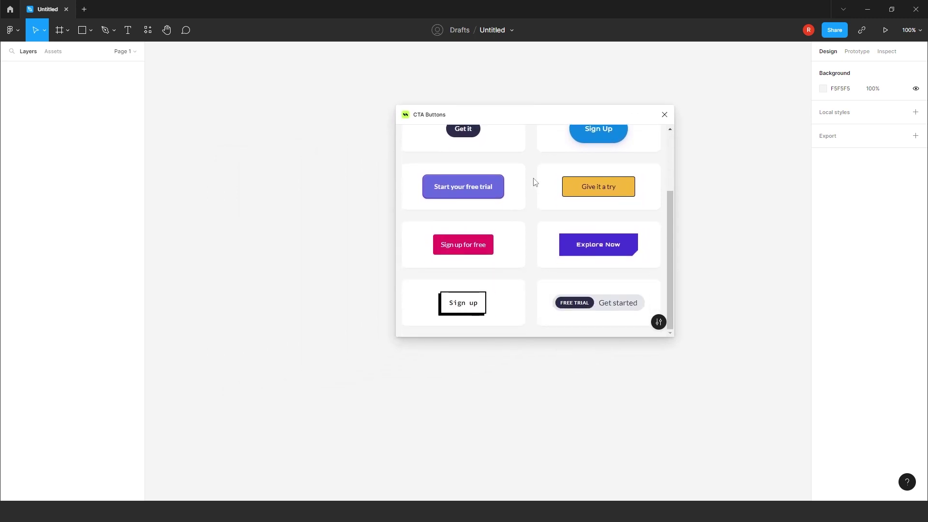
scroll(532, 181, "up", 3)
scroll(529, 160, "down", 3)
left_click_drag(671, 270, 667, 192)
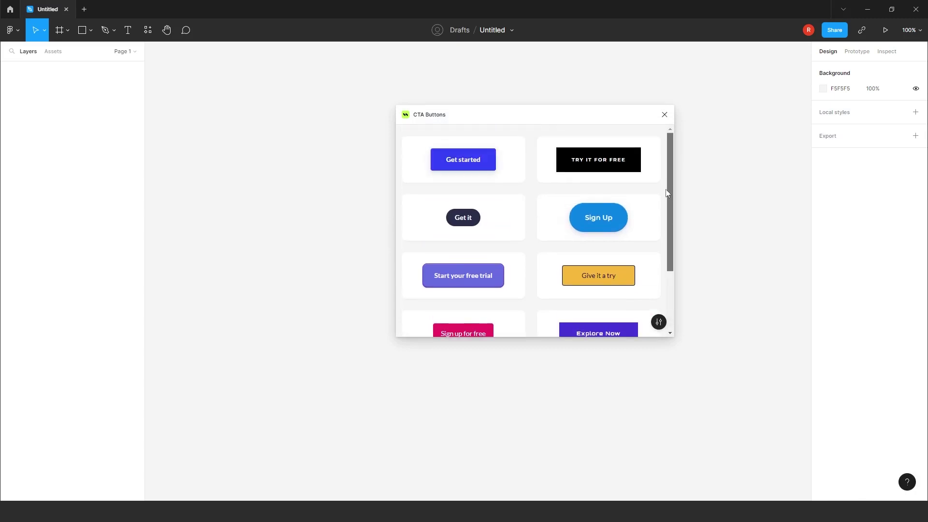
left_click(481, 167)
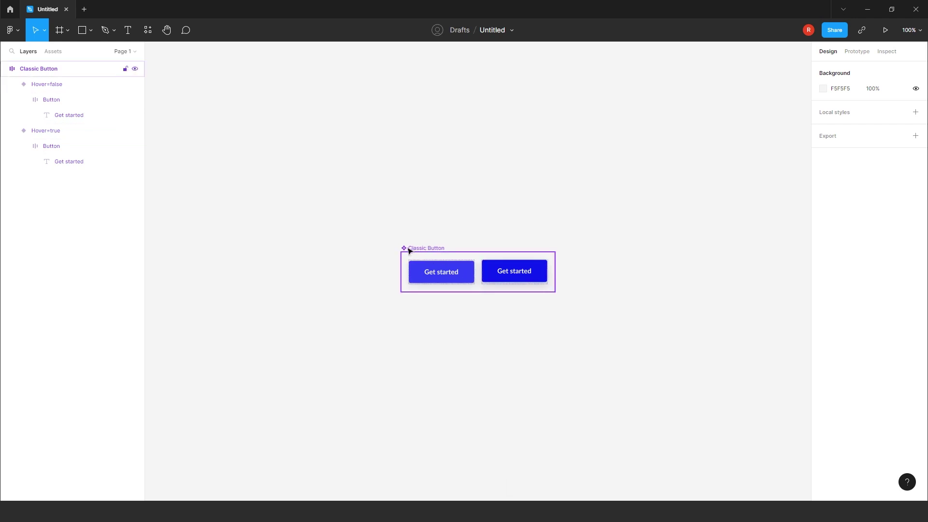
Widen the Hover=false button variant to 194 px
left_click(472, 278)
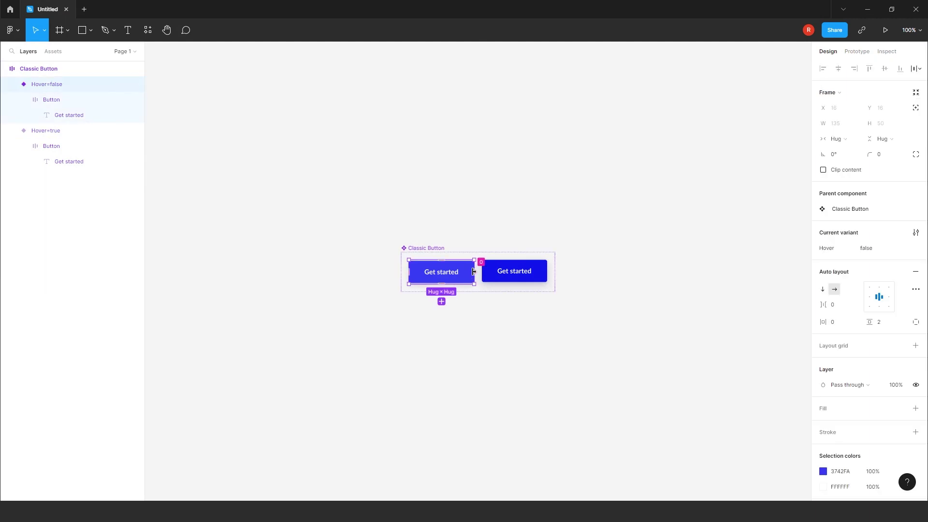
double_click(471, 273)
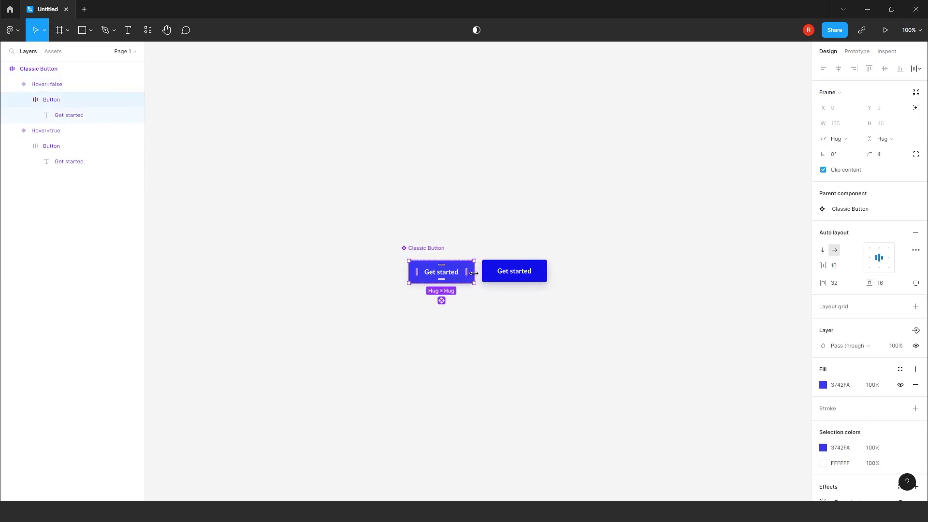
left_click_drag(473, 273, 503, 271)
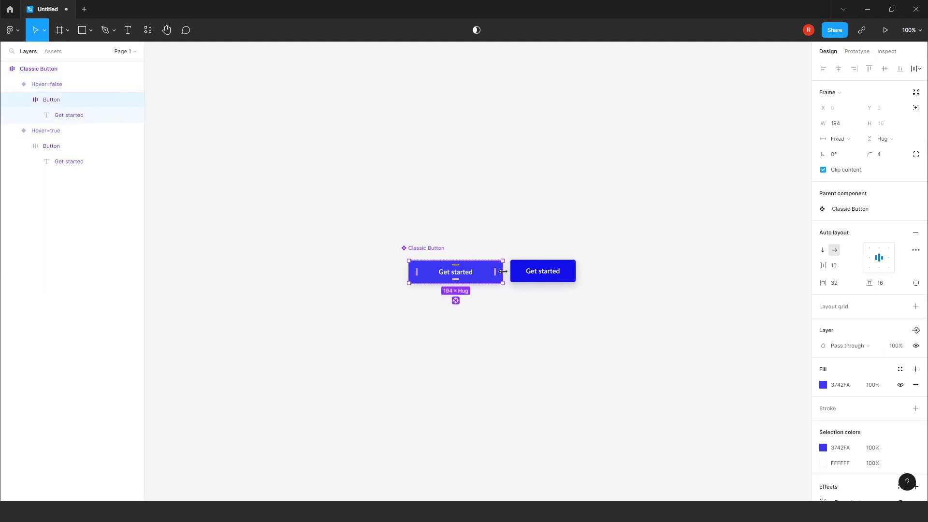
Relabel the button 'Submit', move the component set up, then delete it
double_click(502, 272)
left_click(441, 272)
double_click(449, 275)
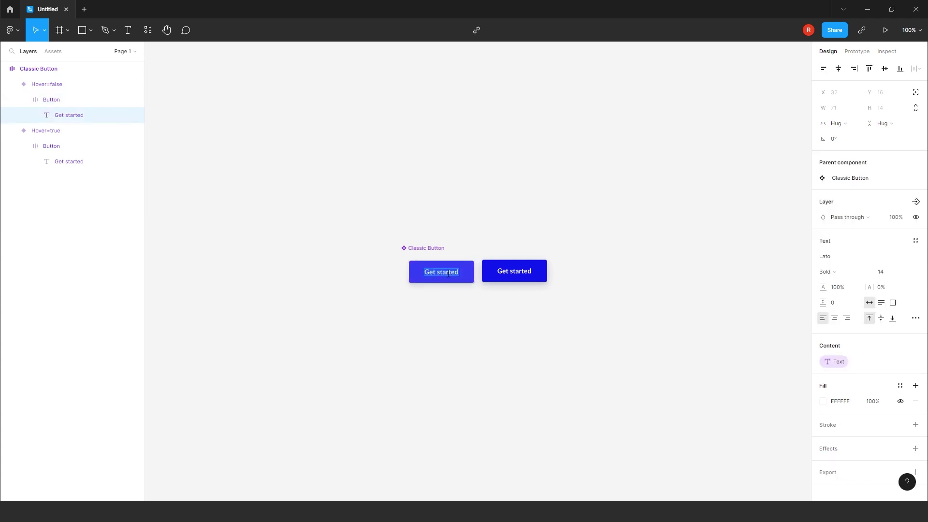
type("Submit")
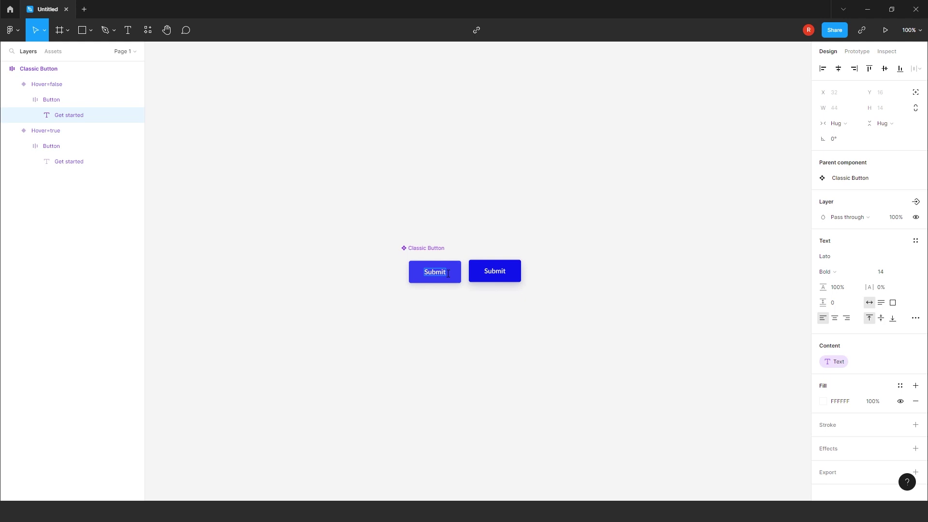
key("Escape")
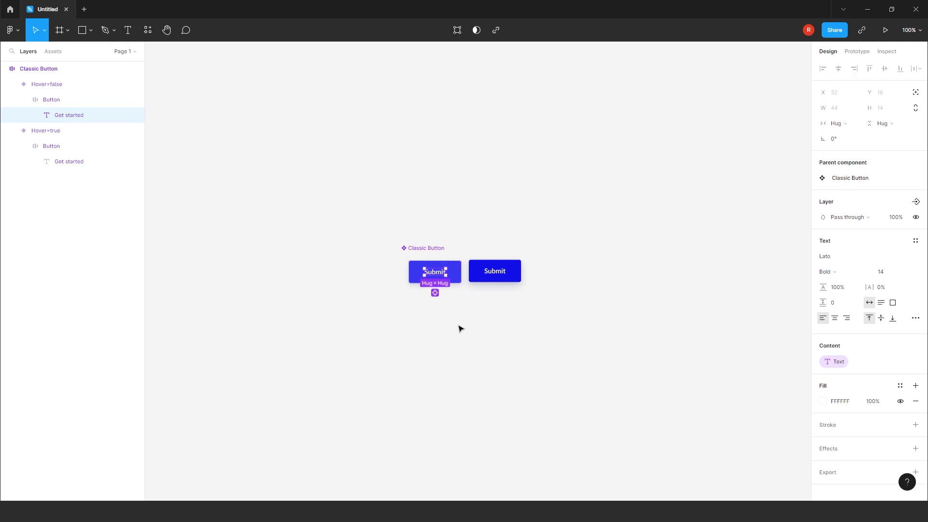
left_click_drag(430, 248, 427, 212)
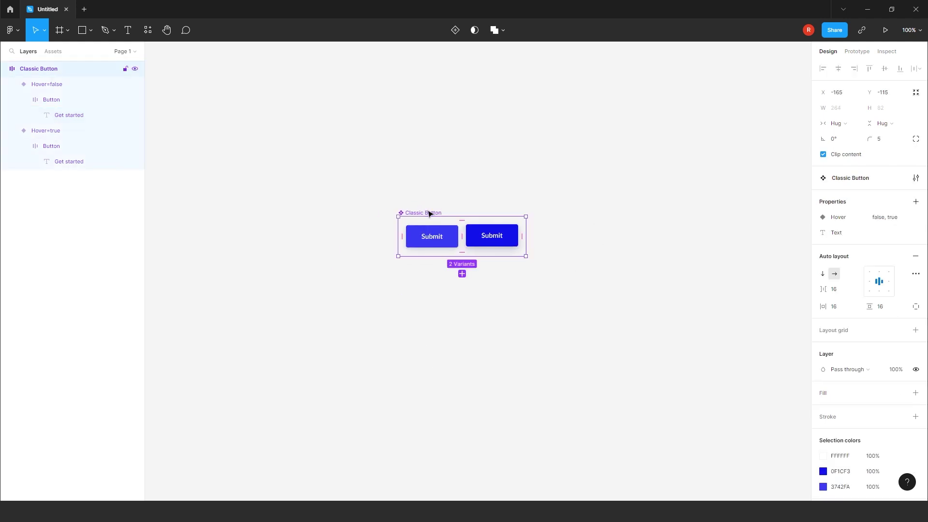
key("Delete")
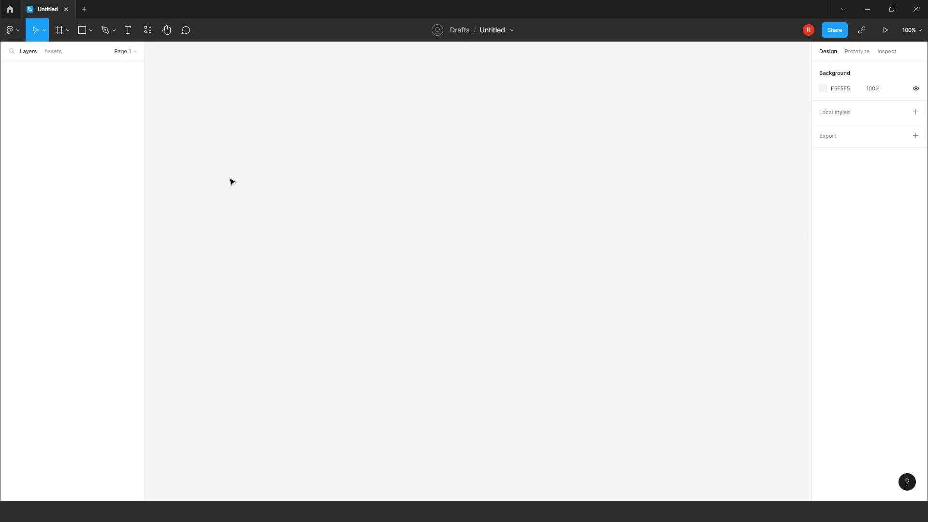
Search the plugins for 'bea', then close the plugin browser
left_click(145, 31)
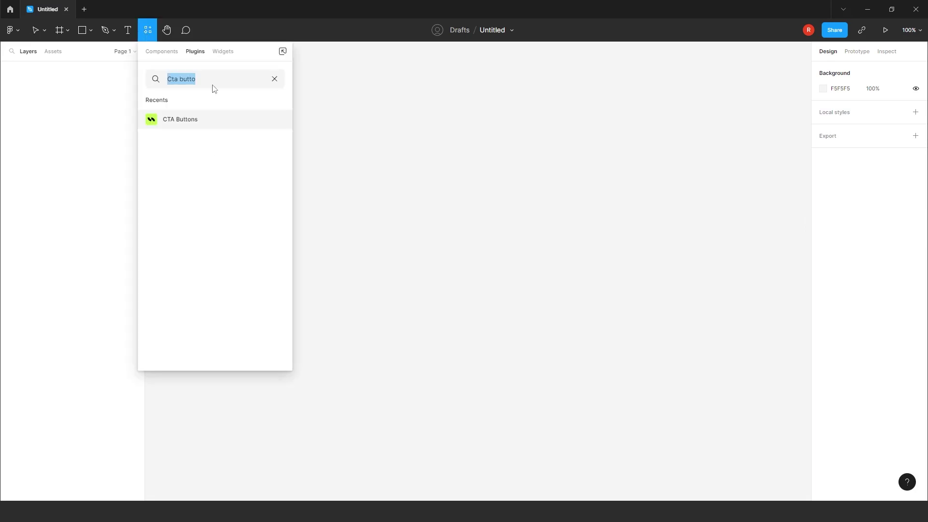
type("beautif")
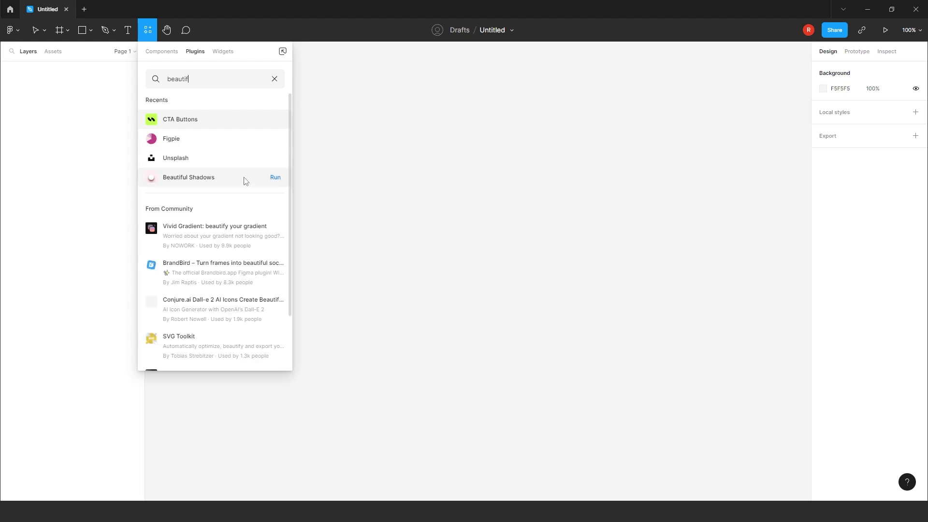
left_click(275, 178)
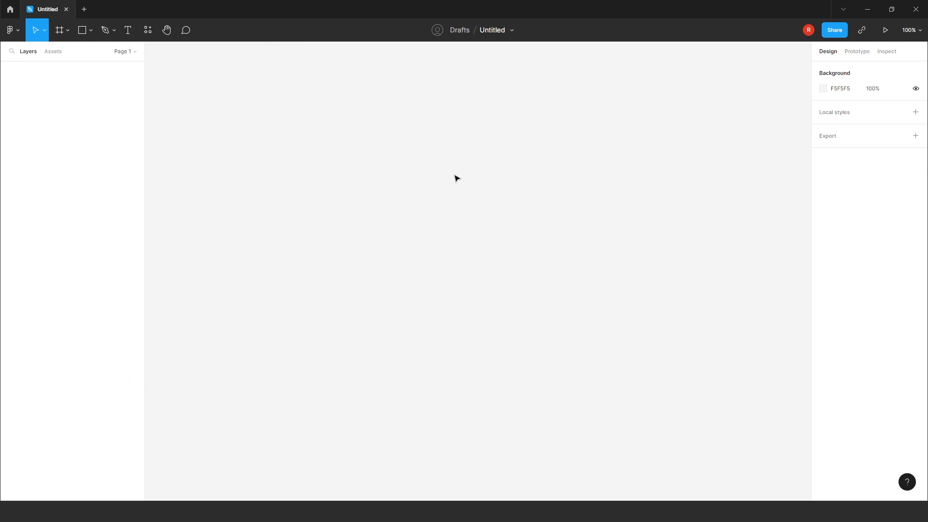
Draw a 361×227 rectangle near the canvas centre
left_click(90, 30)
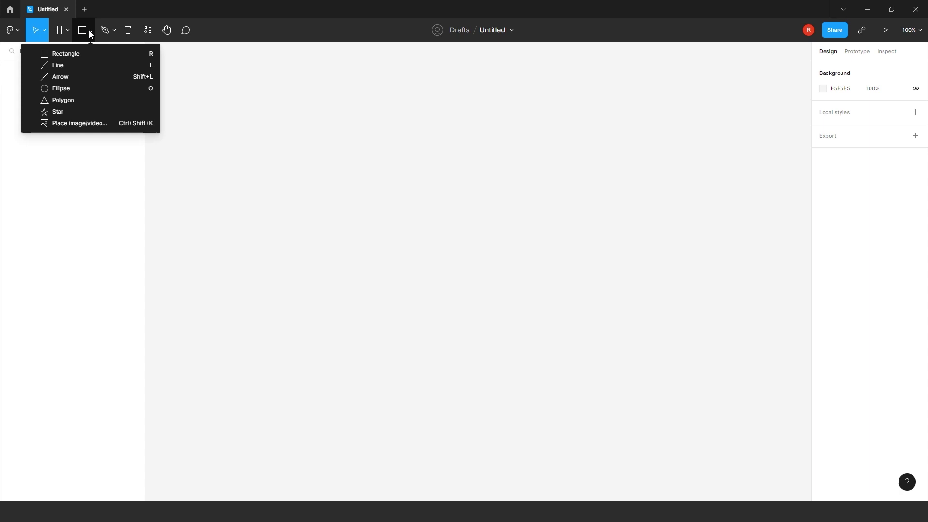
left_click(98, 54)
left_click_drag(352, 168, 527, 278)
After trying magenta and purple, fill the rectangle with team orange F2994A
left_click(823, 203)
left_click_drag(793, 232, 755, 227)
left_click(791, 340)
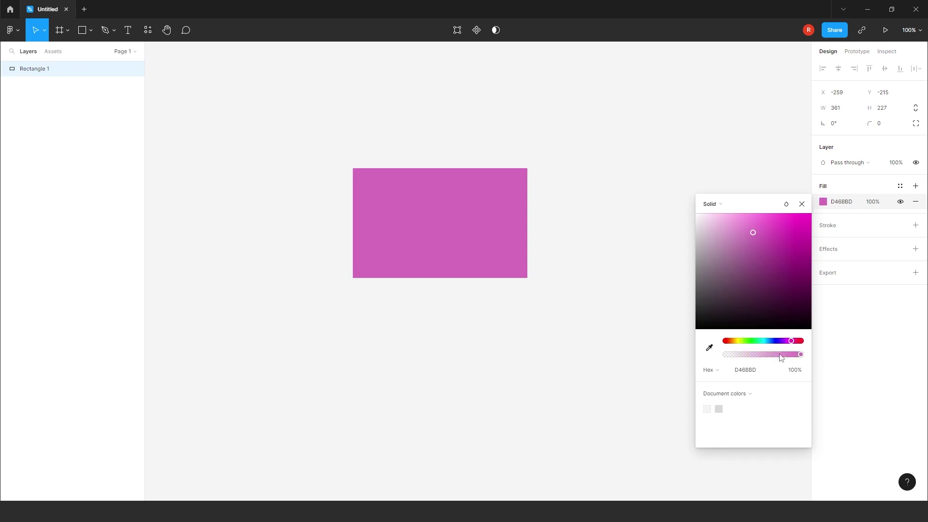
left_click_drag(770, 230, 767, 267)
left_click(745, 394)
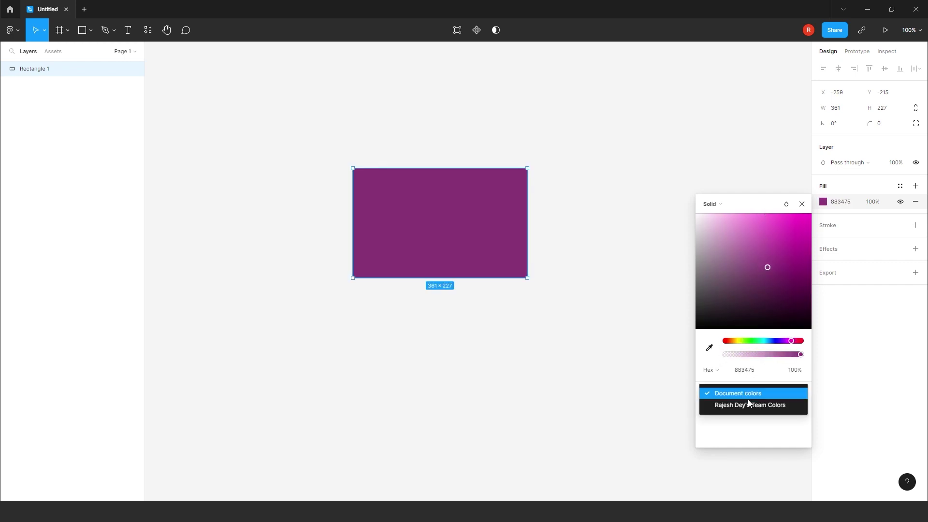
left_click(750, 405)
left_click(788, 409)
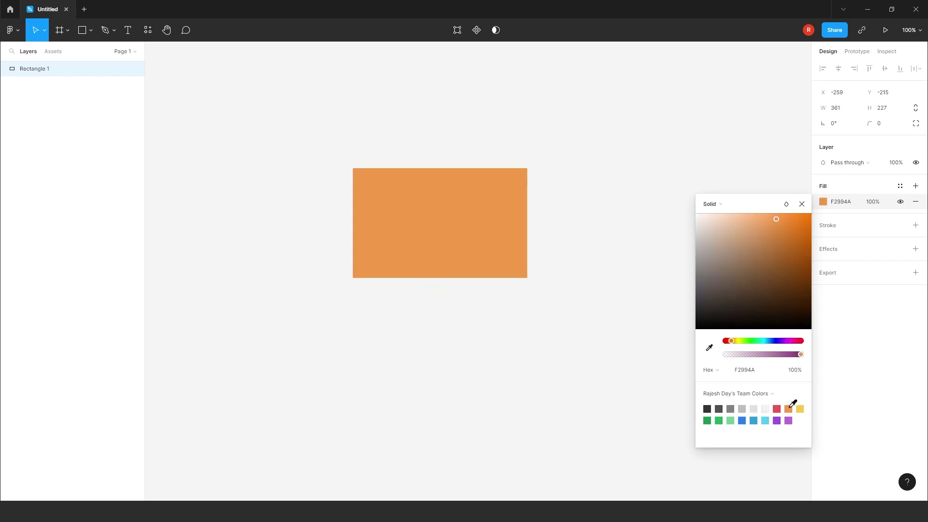
left_click(614, 290)
left_click(431, 217)
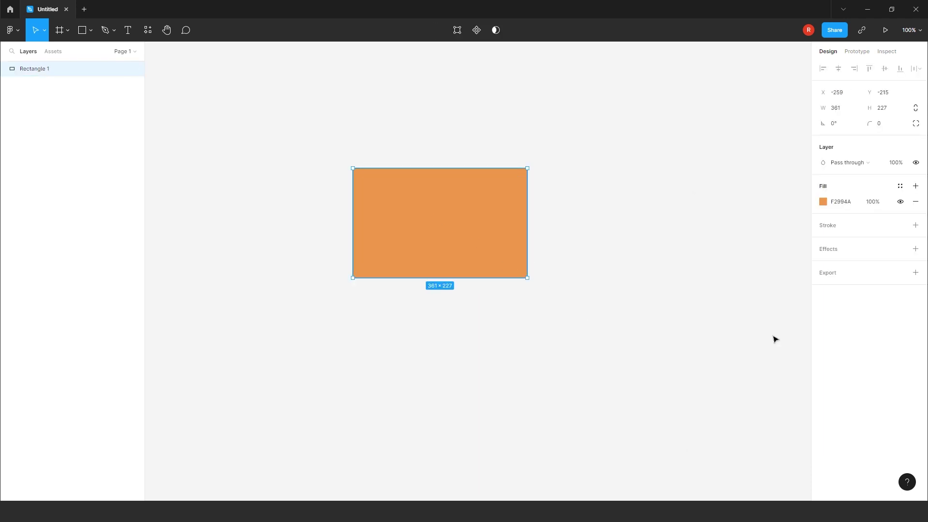
Run Beautiful Shadows on the rectangle and reposition the light source
right_click(424, 174)
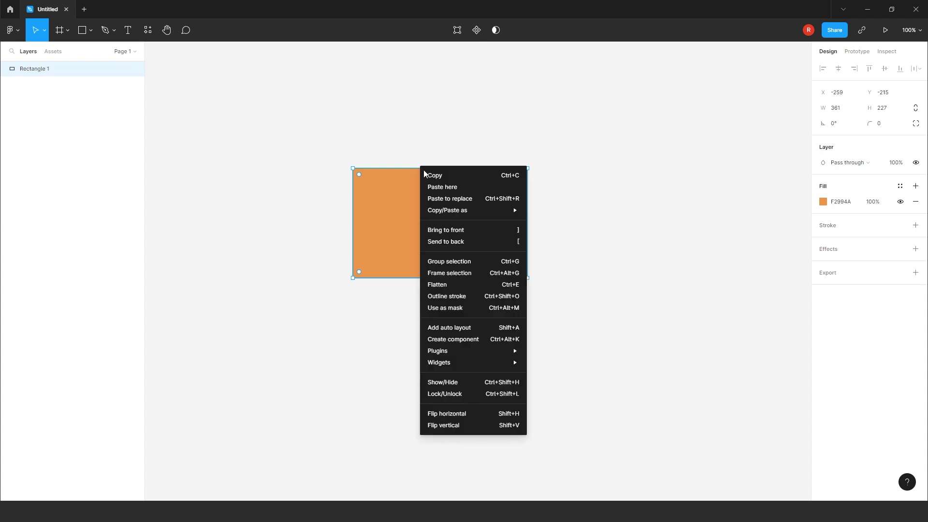
mouse_move(513, 350)
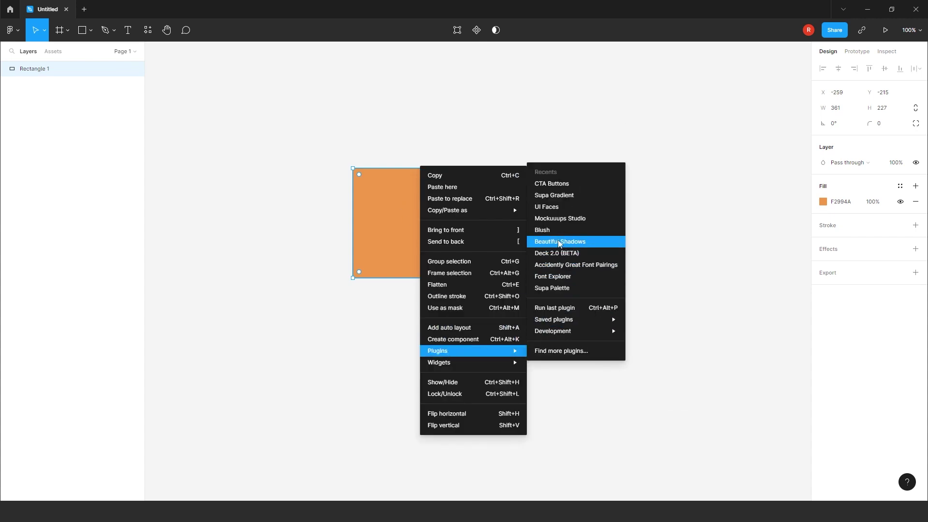
left_click(557, 240)
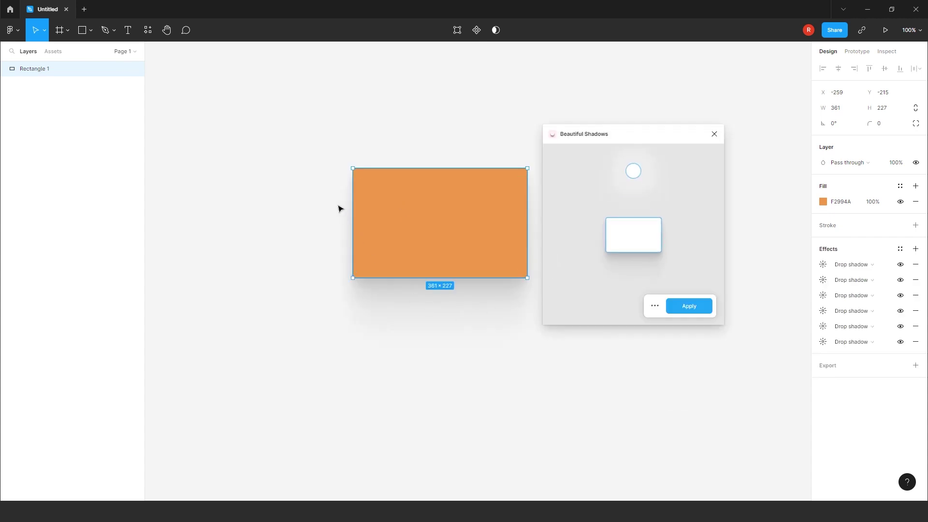
left_click_drag(616, 138, 700, 134)
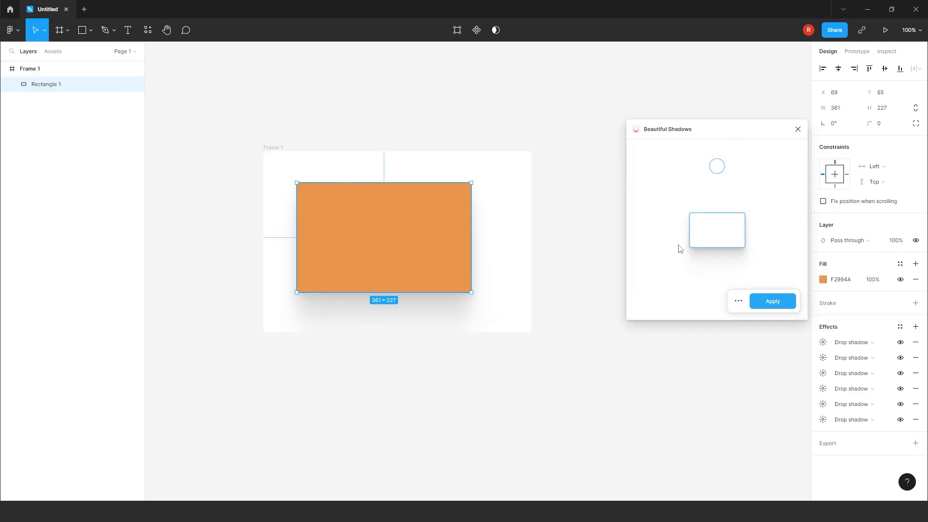
left_click_drag(716, 170, 710, 206)
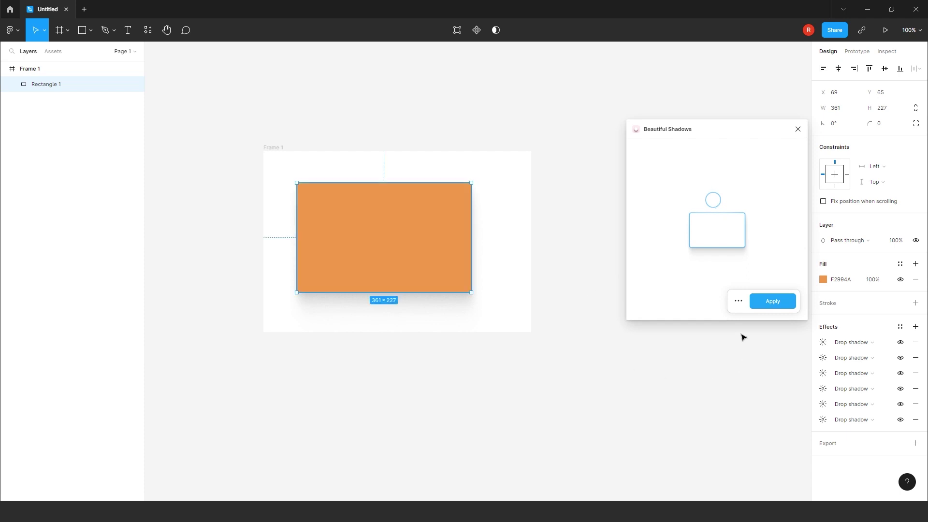
Set the drop shadow colour to red AF1818 and apply it
left_click(738, 302)
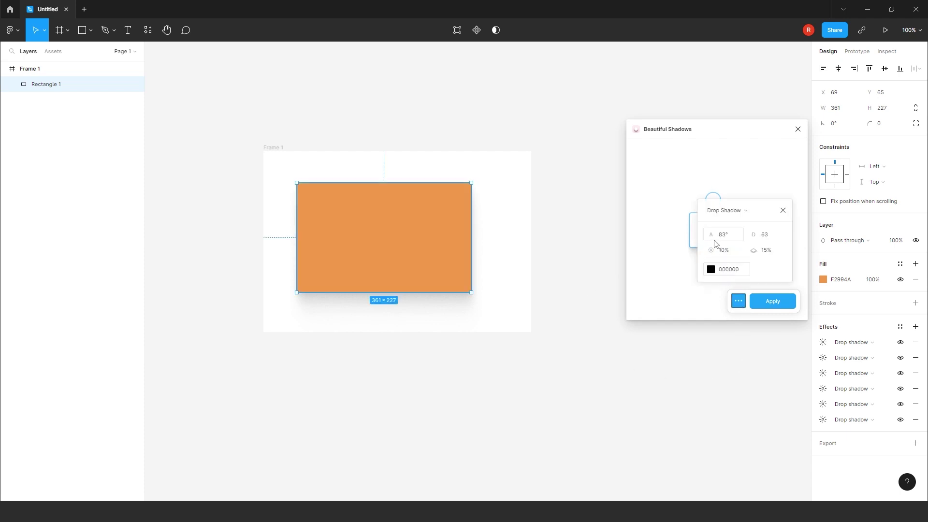
left_click(711, 272)
left_click_drag(736, 312, 800, 300)
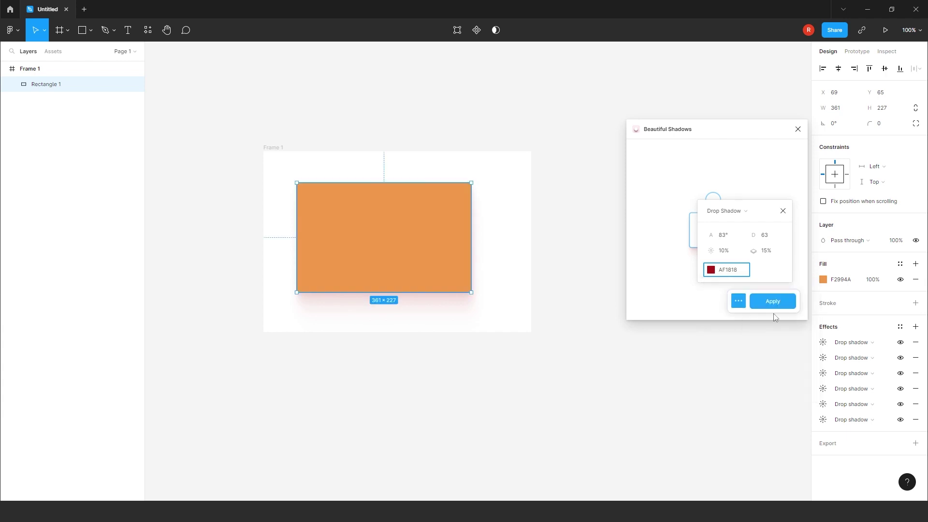
left_click(779, 308)
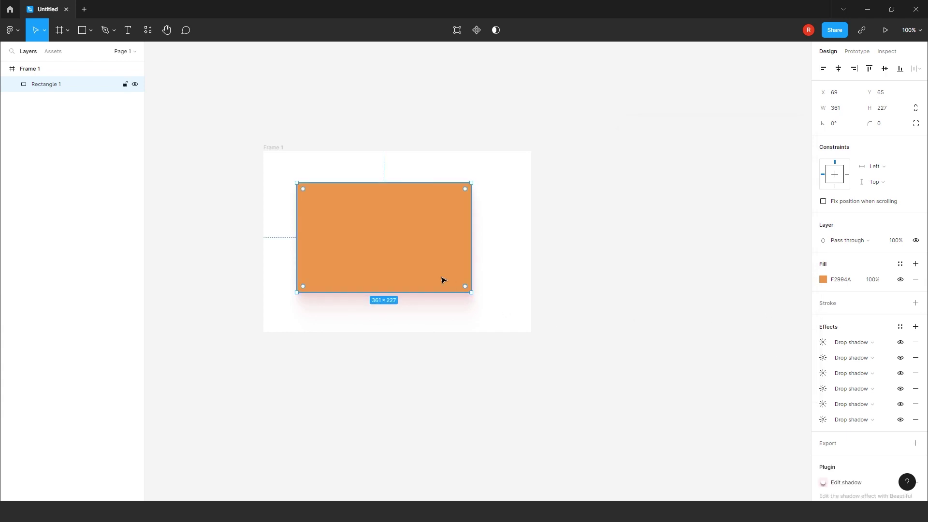
Nudge the rectangle right inside Frame 1, then delete Frame 1
left_click(613, 240)
left_click_drag(372, 239, 382, 240)
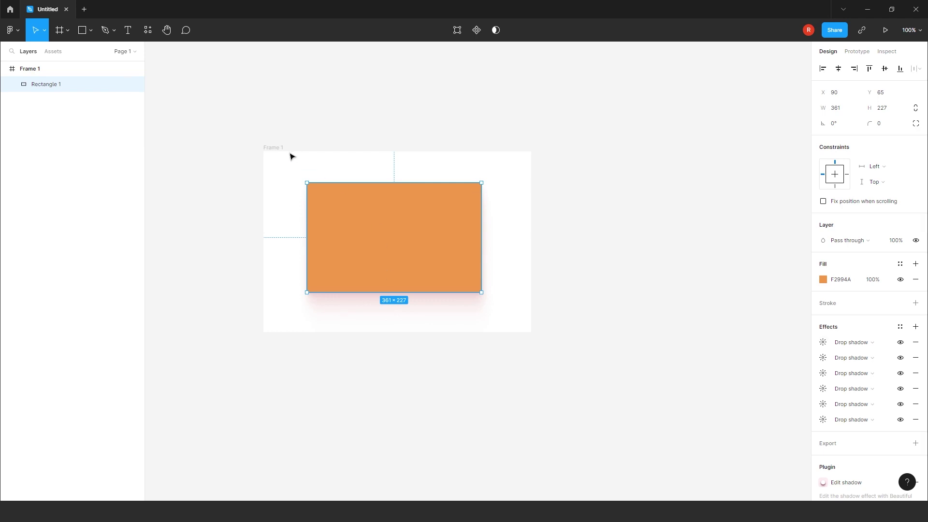
left_click(267, 150)
key("Delete")
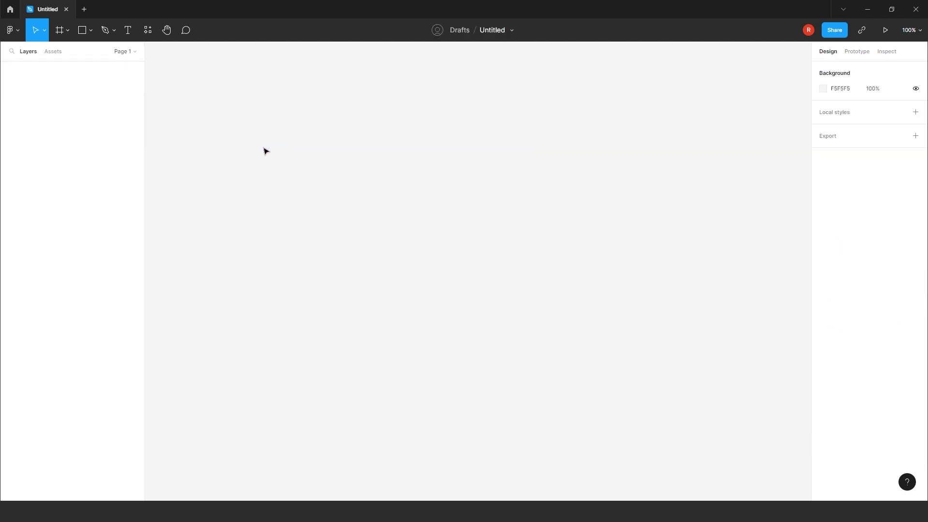
Search the plugins for 'blush', then close the plugin browser
left_click(148, 30)
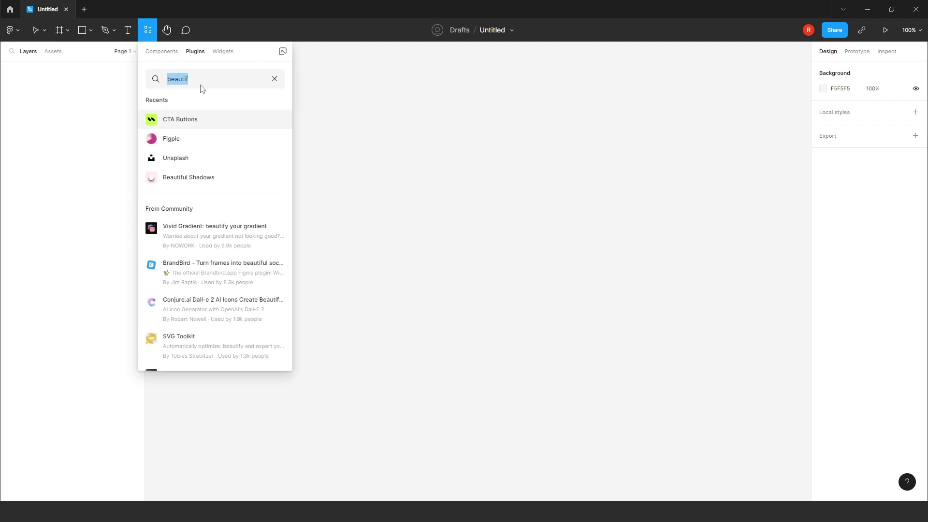
type("blus")
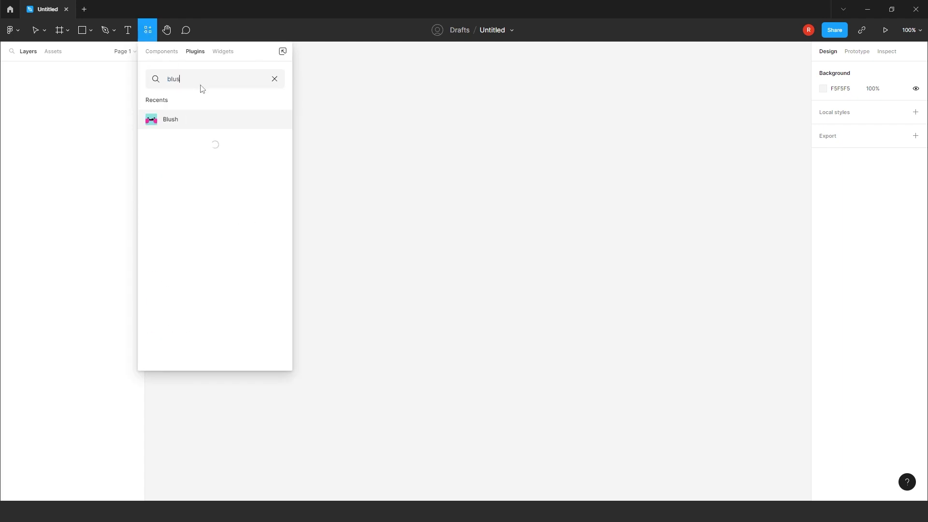
type("h")
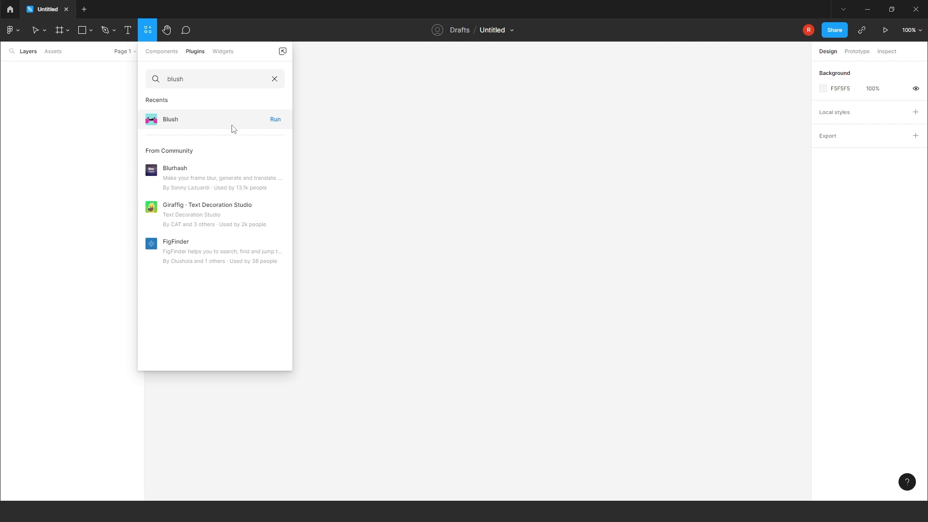
left_click(348, 144)
Draw a 573×348 frame on the canvas
left_click(68, 31)
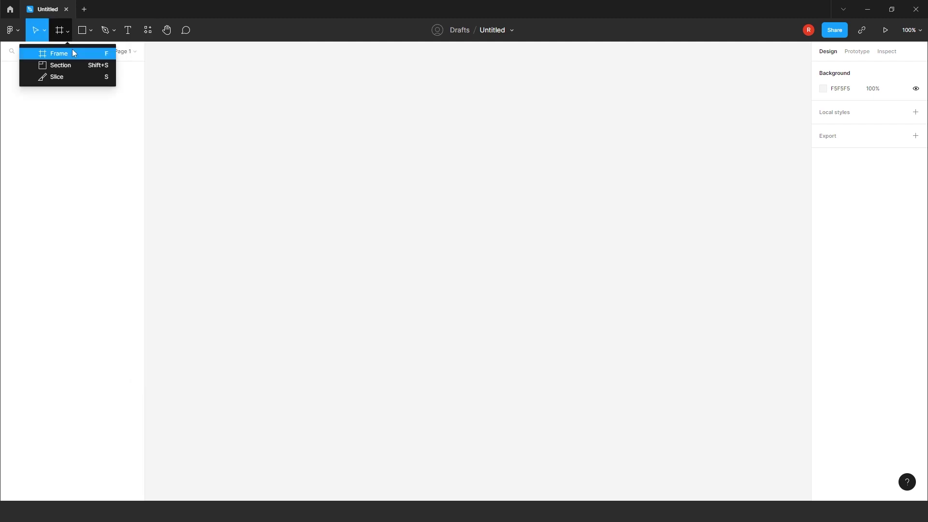
left_click(73, 53)
left_click_drag(290, 130, 566, 298)
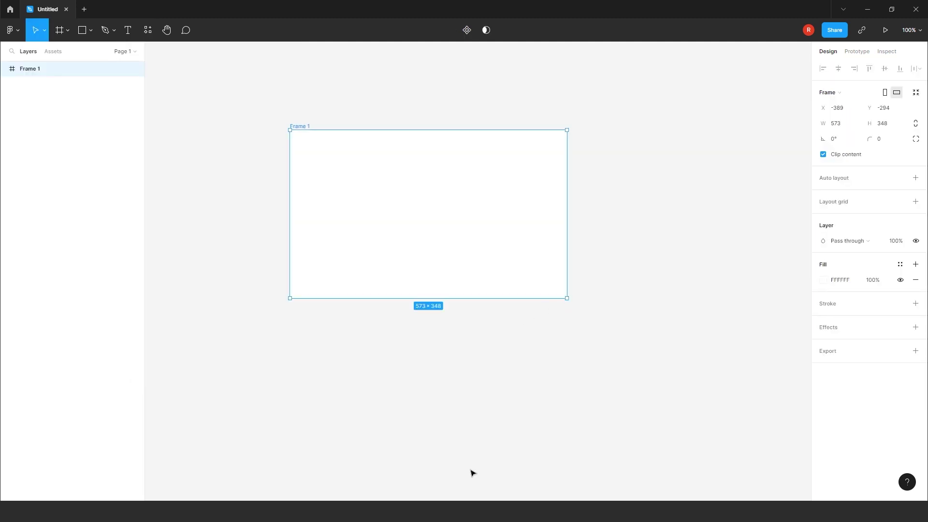
Run Blush on the frame and place the Shopaholics Avatar illustration
right_click(341, 175)
mouse_move(381, 369)
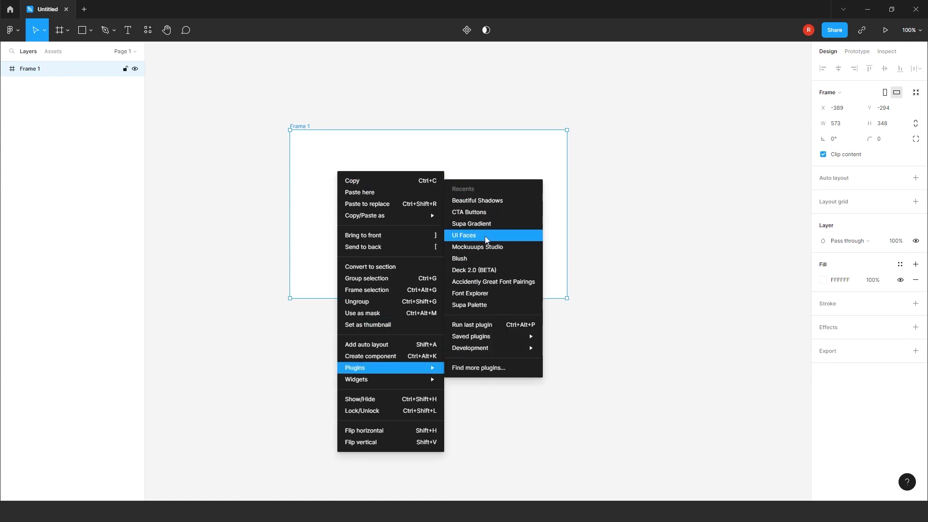
left_click(489, 266)
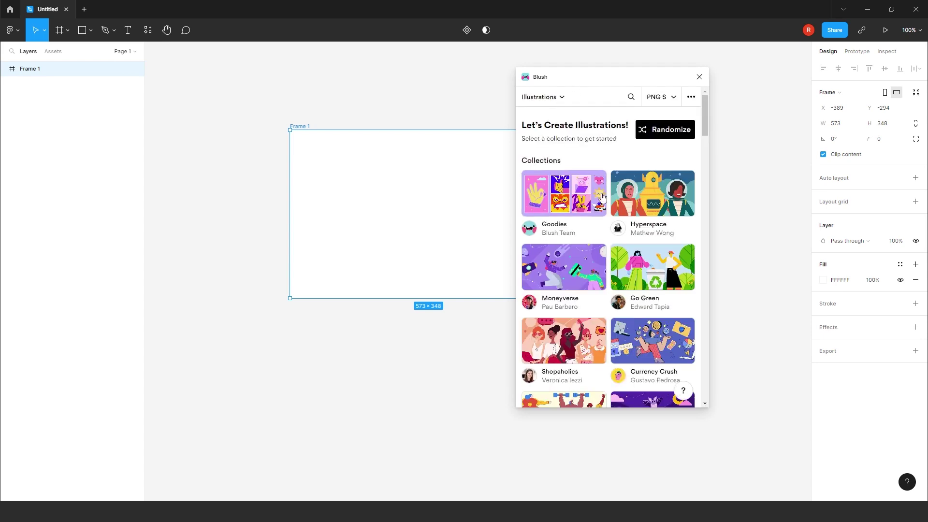
left_click_drag(578, 79, 670, 84)
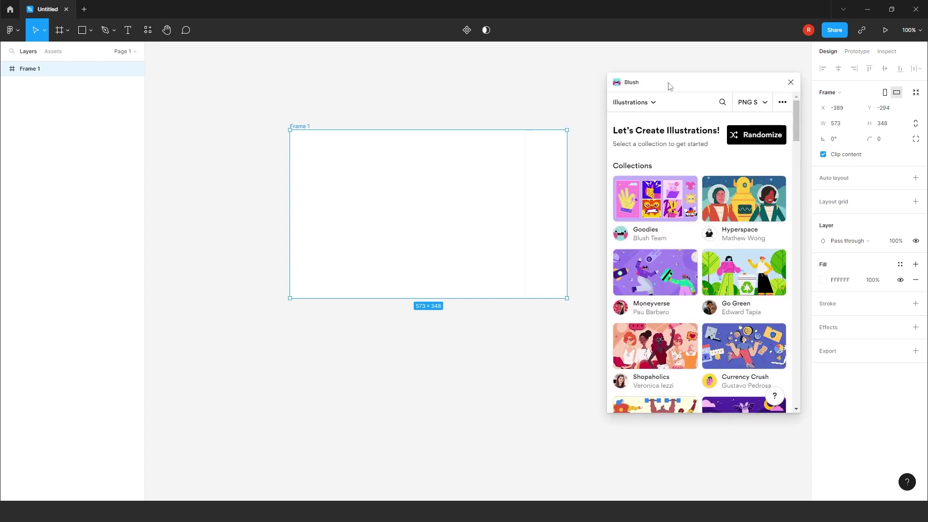
scroll(644, 205, "down", 2)
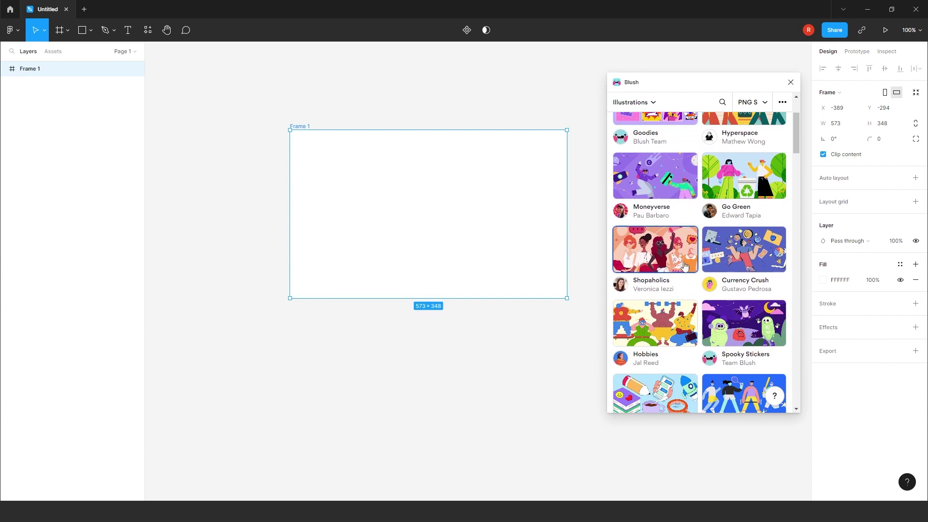
left_click(672, 251)
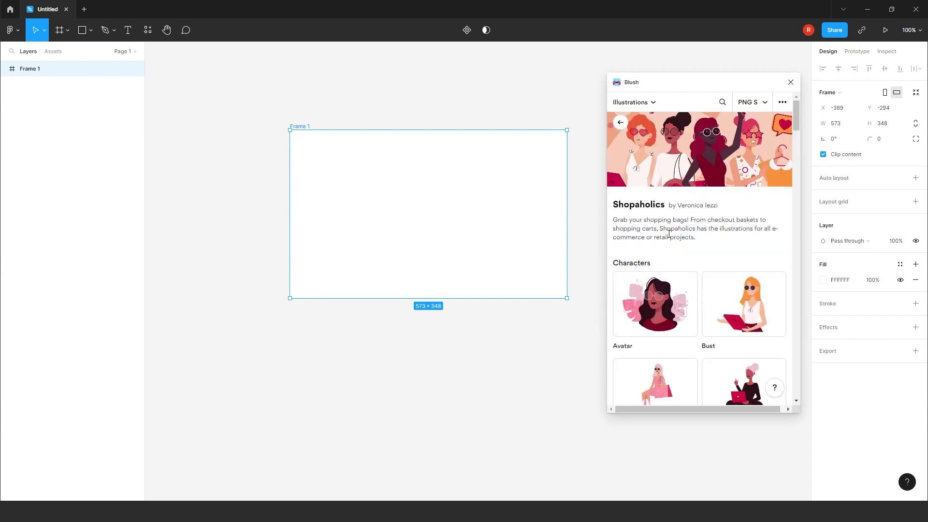
left_click(658, 308)
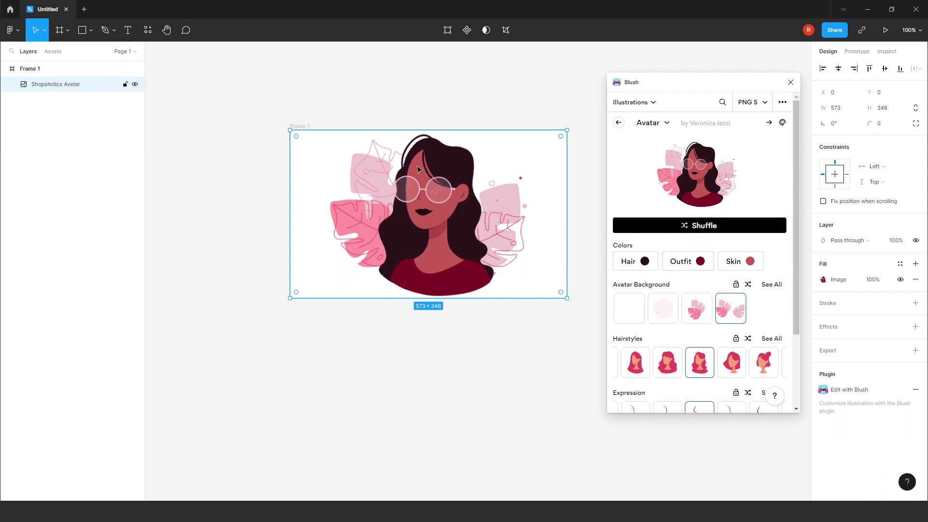
Give the avatar salmon skin and the Leaf Side background
left_click(749, 265)
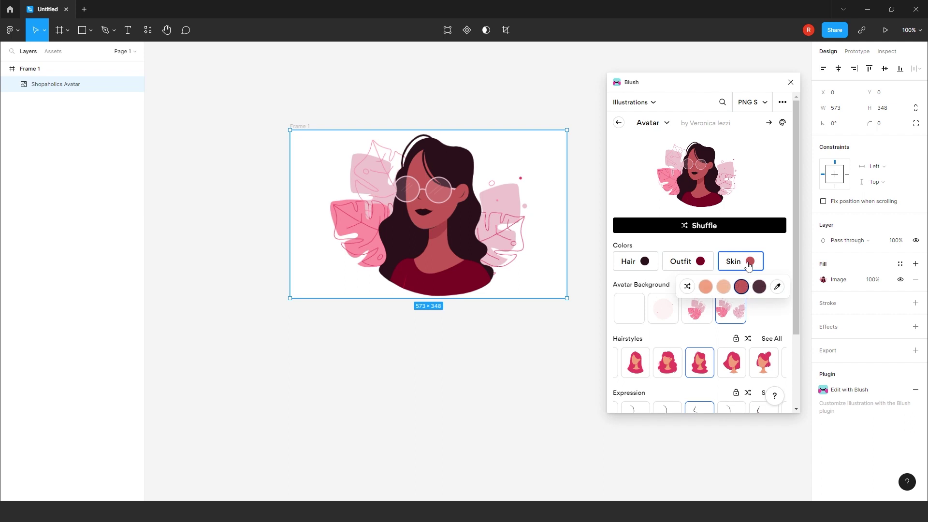
left_click(723, 287)
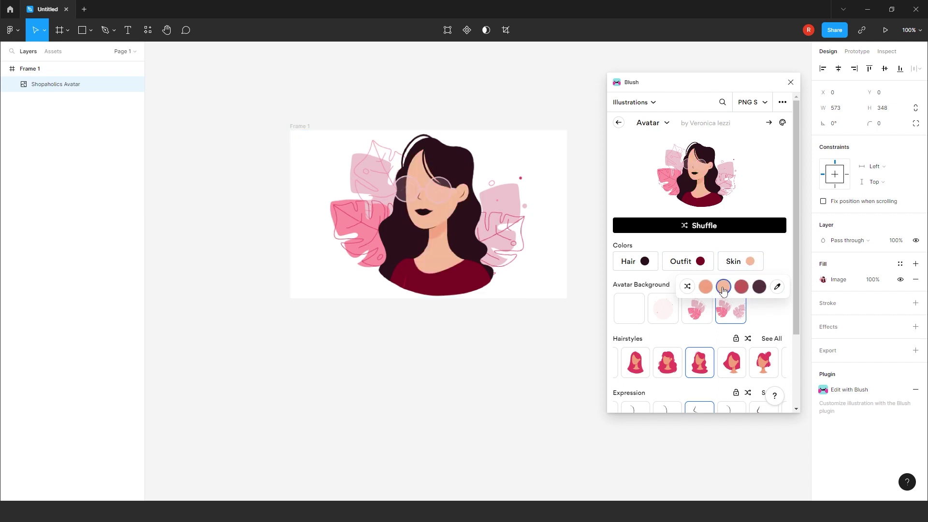
left_click(705, 288)
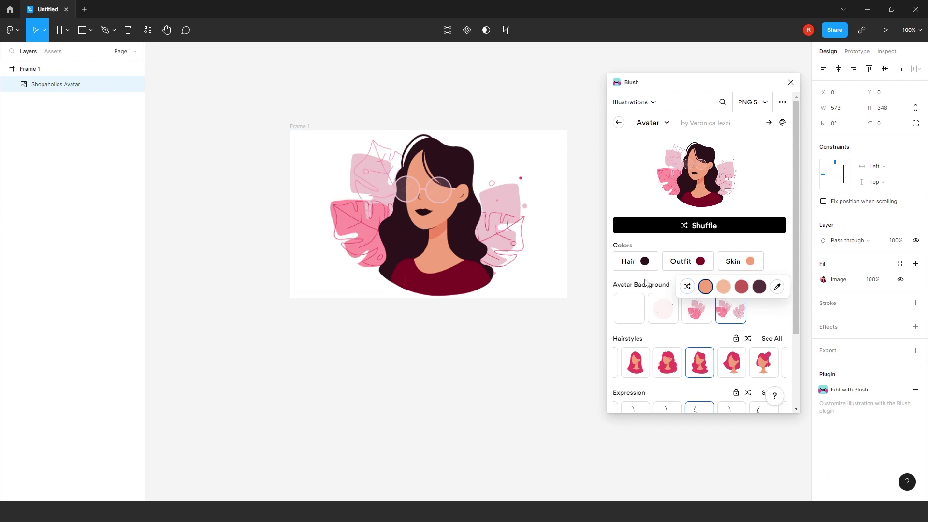
left_click(765, 325)
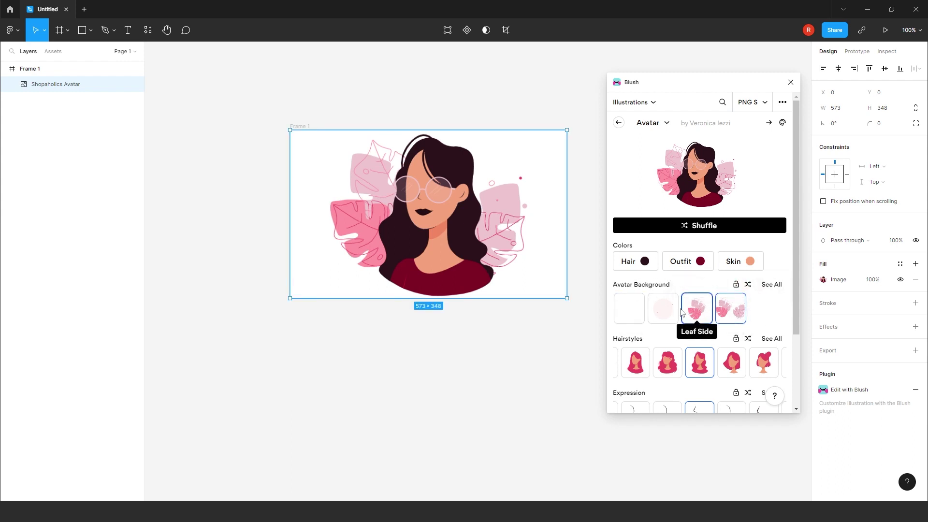
left_click(702, 312)
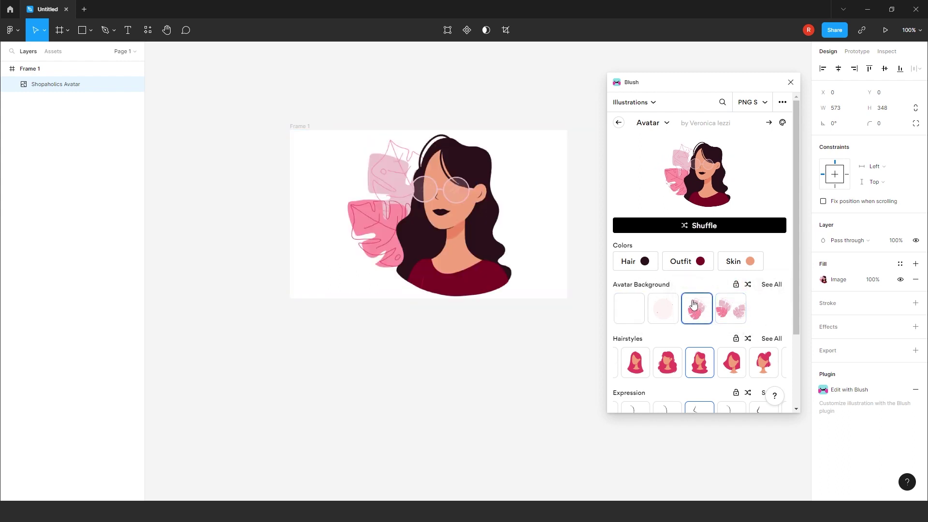
Make the avatar bald, change its expression and add heart-shaped sunglasses
scroll(706, 305, "down", 1)
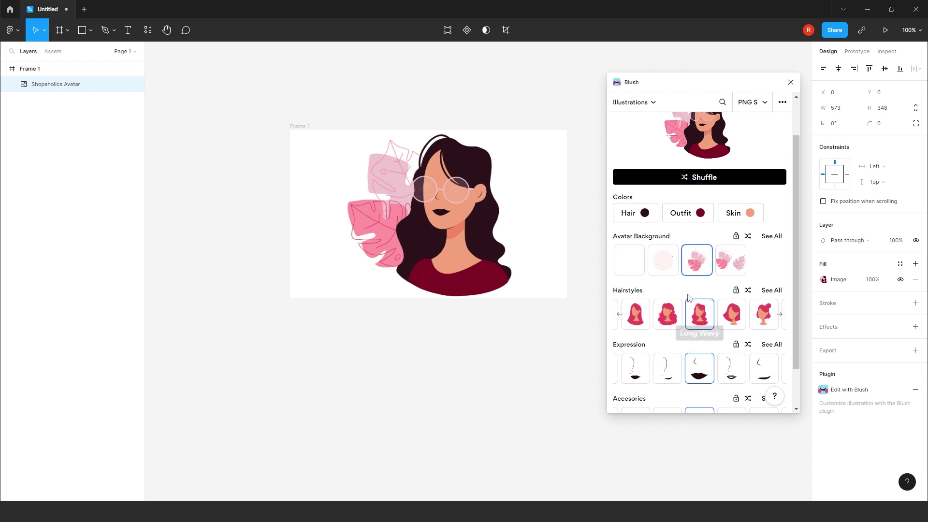
left_click(639, 321)
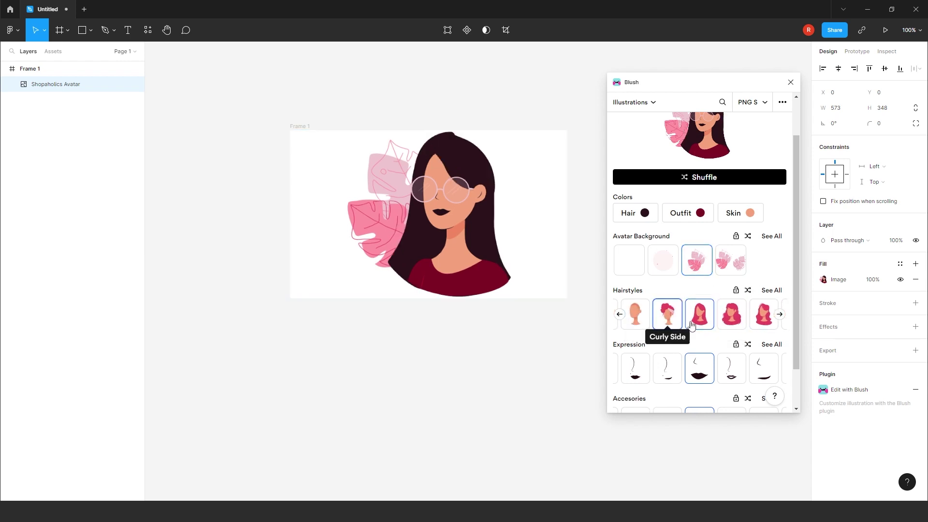
left_click(636, 316)
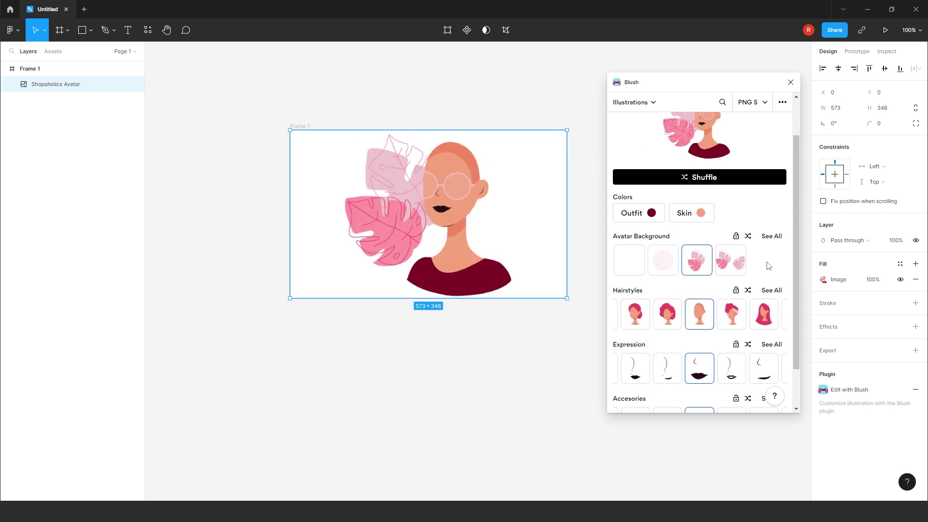
scroll(700, 329, "down", 2)
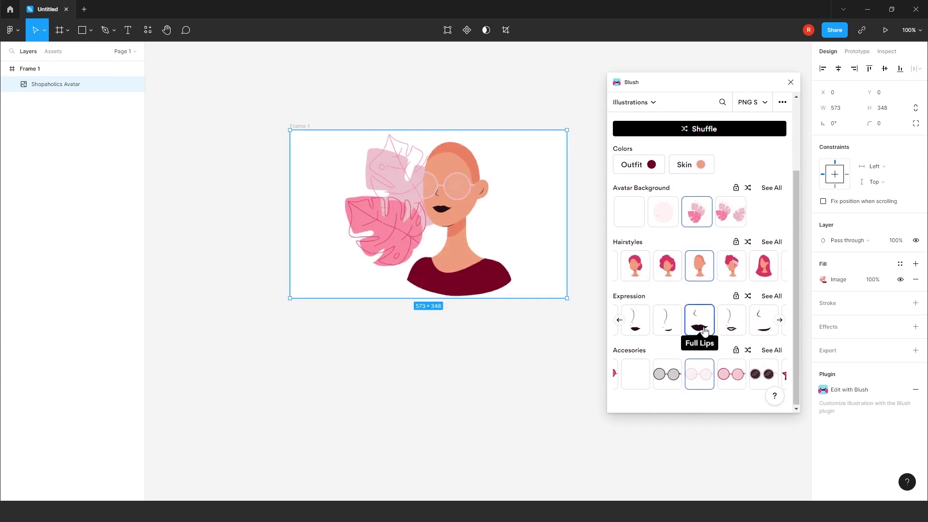
left_click(641, 327)
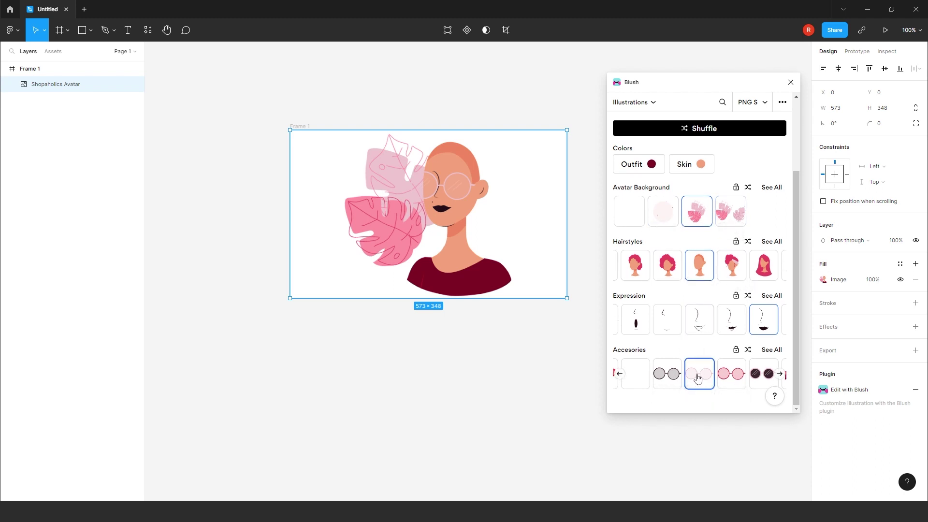
left_click(669, 375)
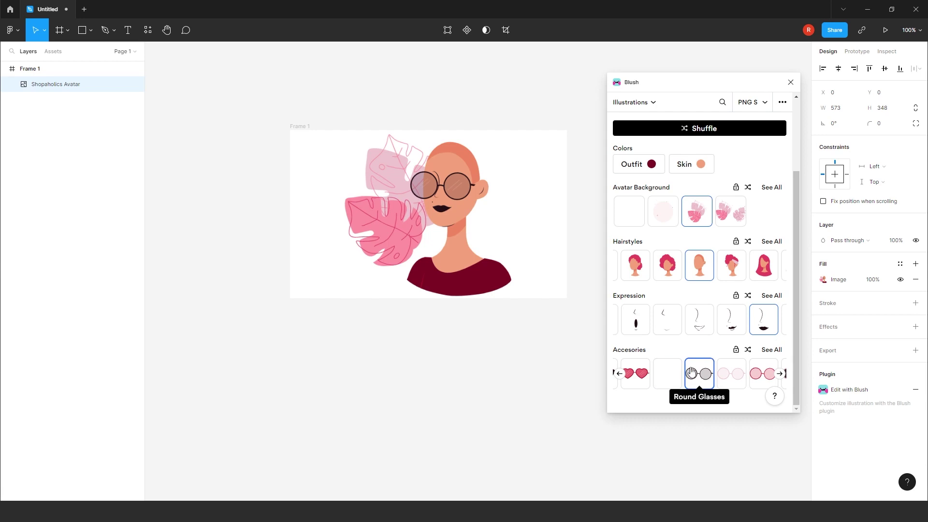
left_click(641, 377)
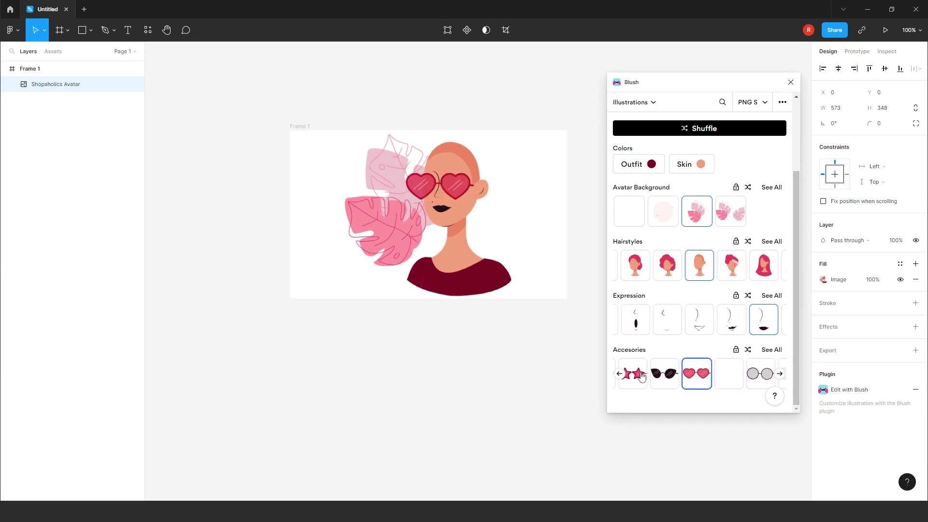
scroll(657, 277, "up", 2)
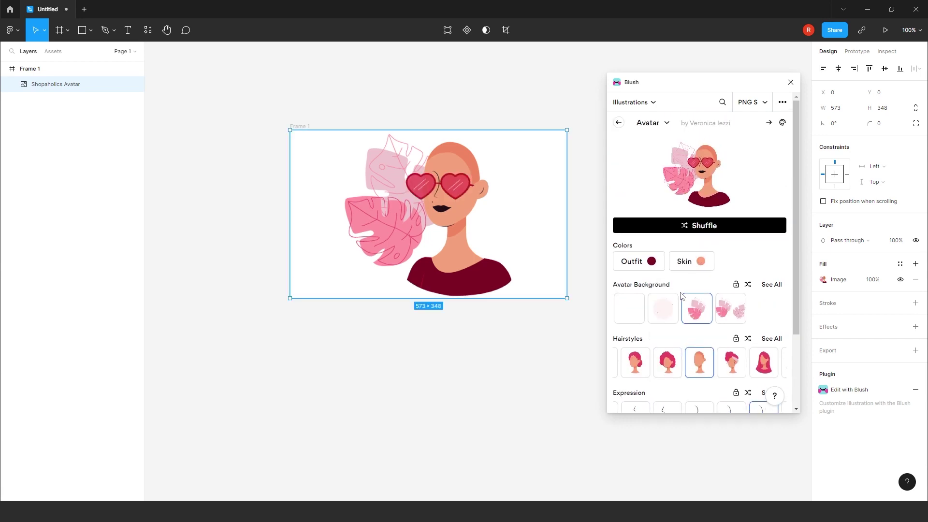
Place the Education category's clipboard illustration into Frame 1
left_click(656, 105)
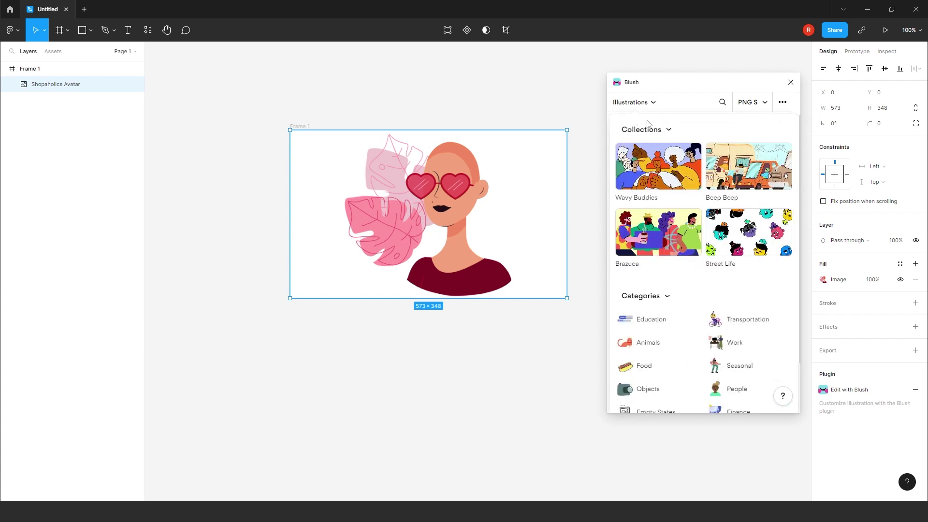
scroll(638, 198, "down", 2)
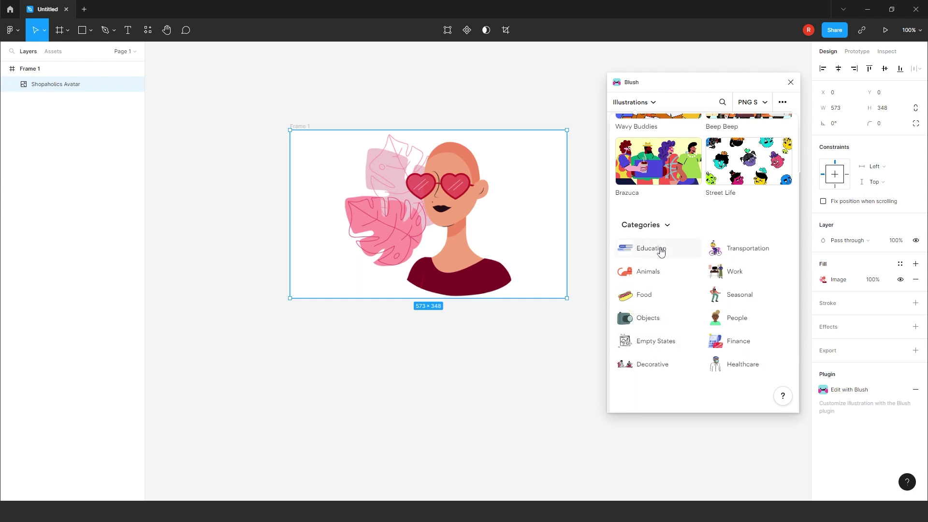
left_click(661, 252)
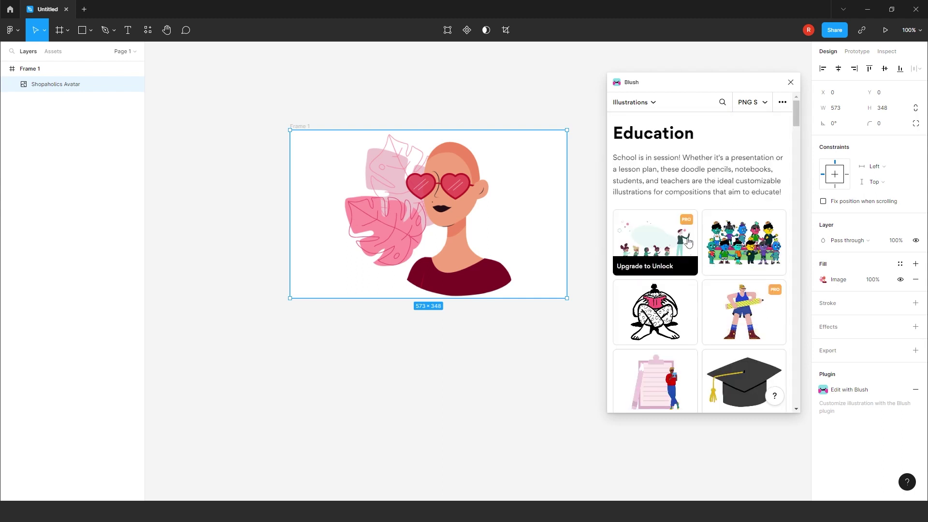
scroll(688, 242, "down", 1)
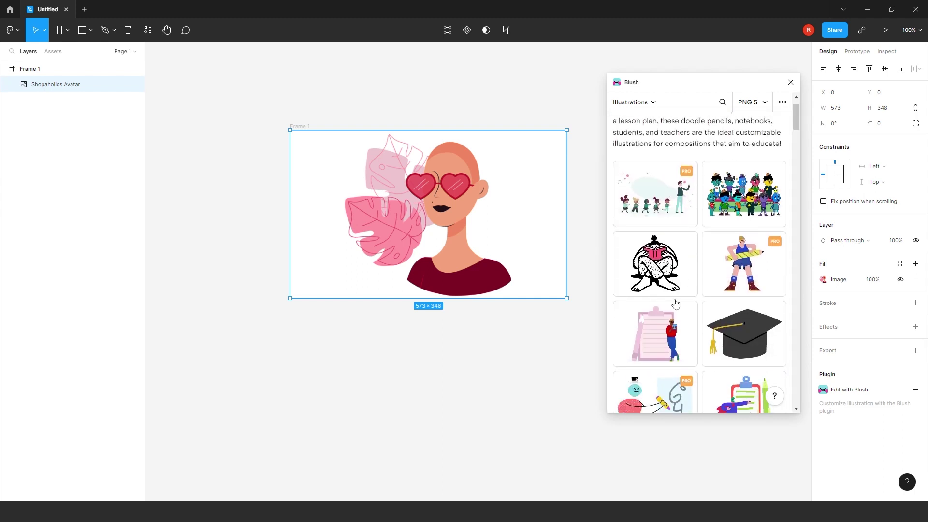
left_click(669, 338)
left_click(483, 192)
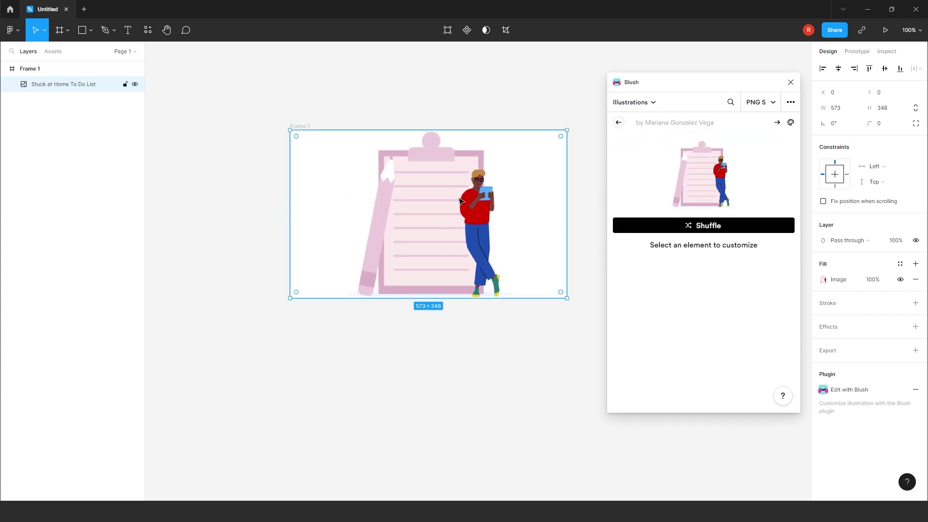
Browse the Education illustrations, close Blush and select Frame 1
left_click(619, 123)
scroll(679, 212, "down", 5)
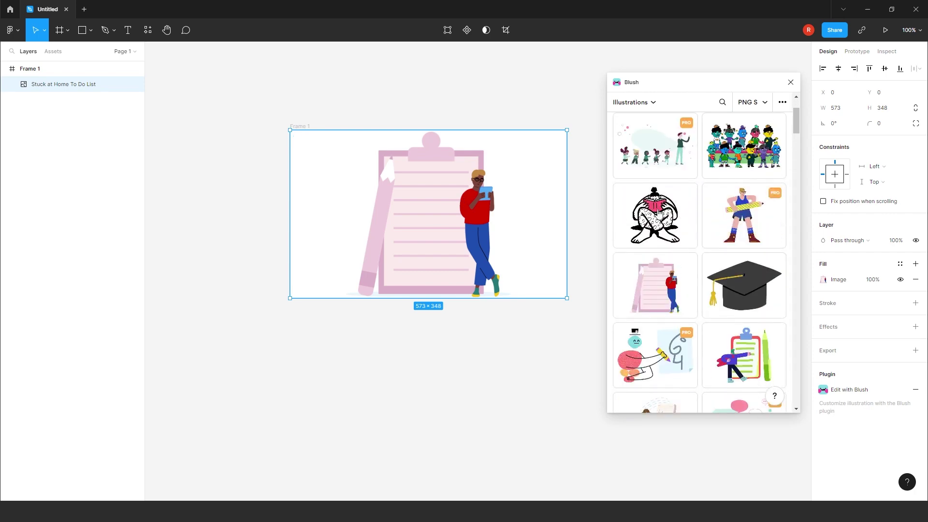
scroll(658, 214, "down", 2)
scroll(659, 213, "up", 5)
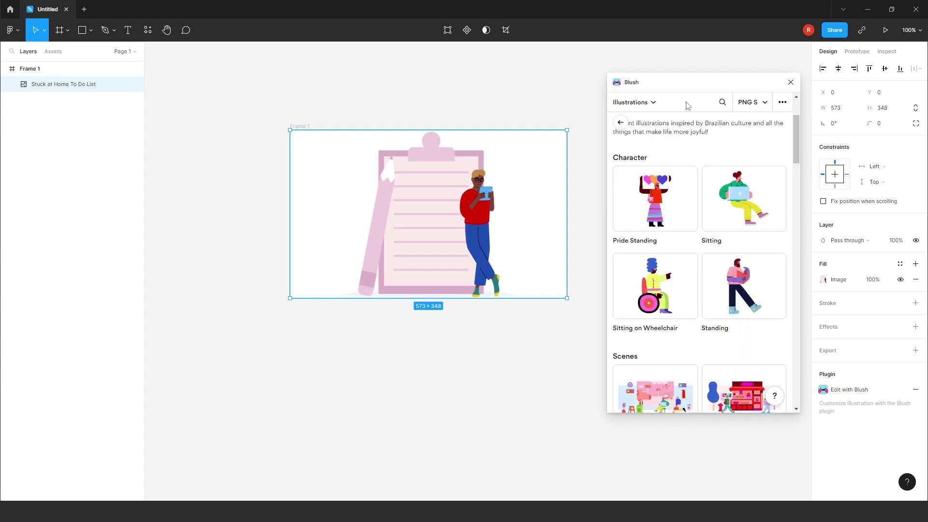
left_click(790, 82)
left_click(415, 129)
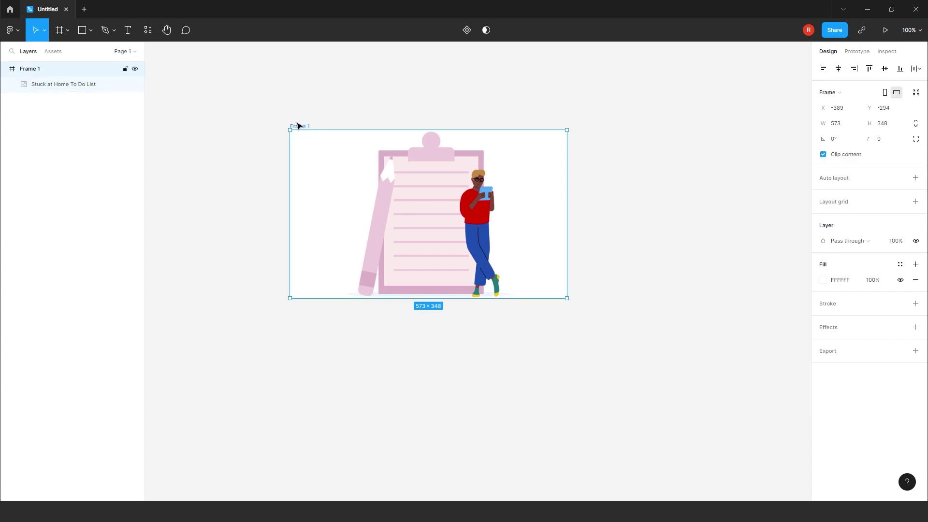
Delete Frame 1 and run the Mockuuups Studio plugin found via 'mockupps'
key("Delete")
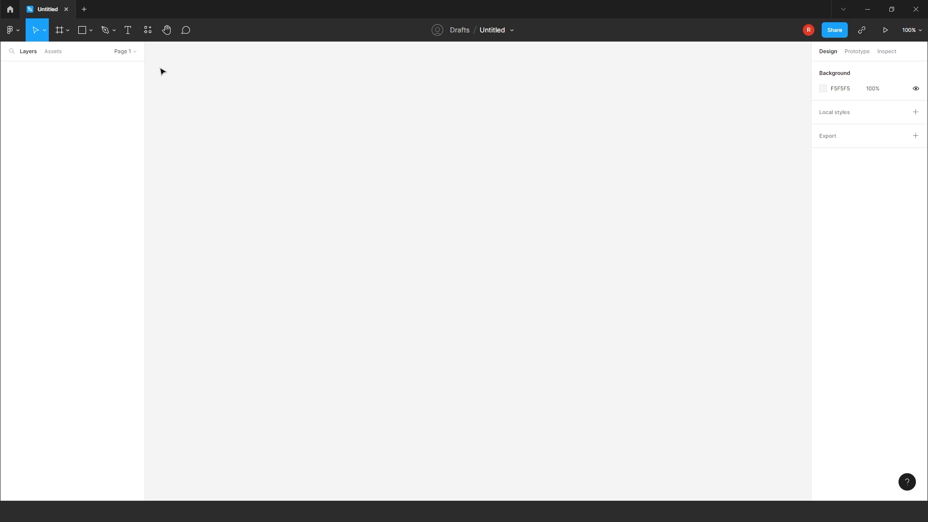
left_click(148, 30)
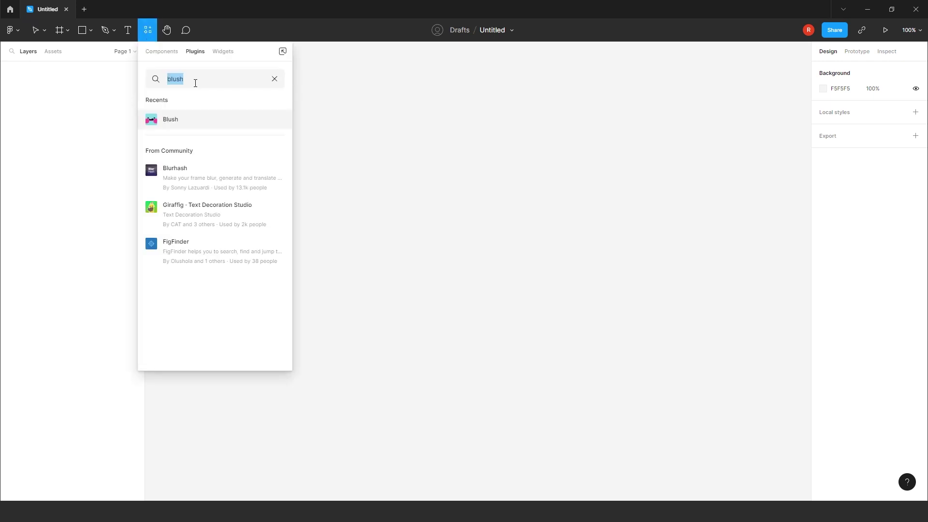
type("mocku")
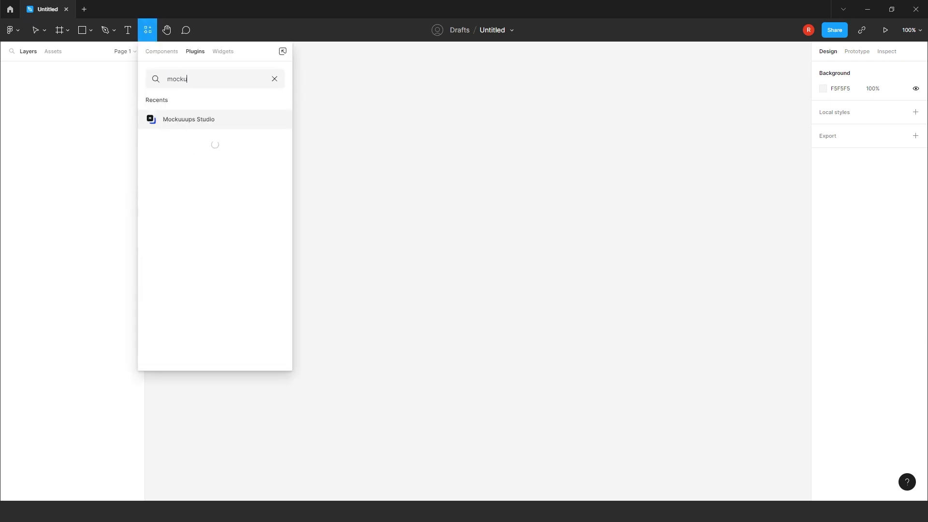
type("pps")
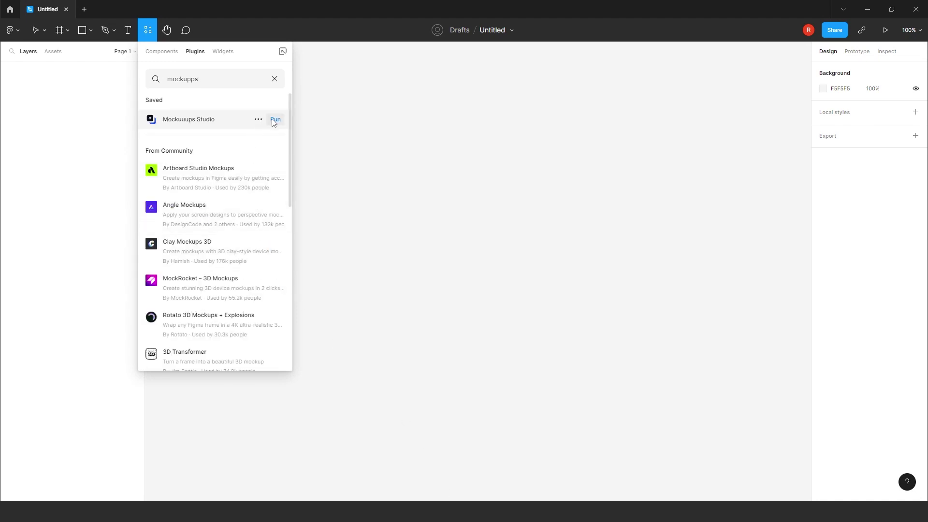
left_click(410, 197)
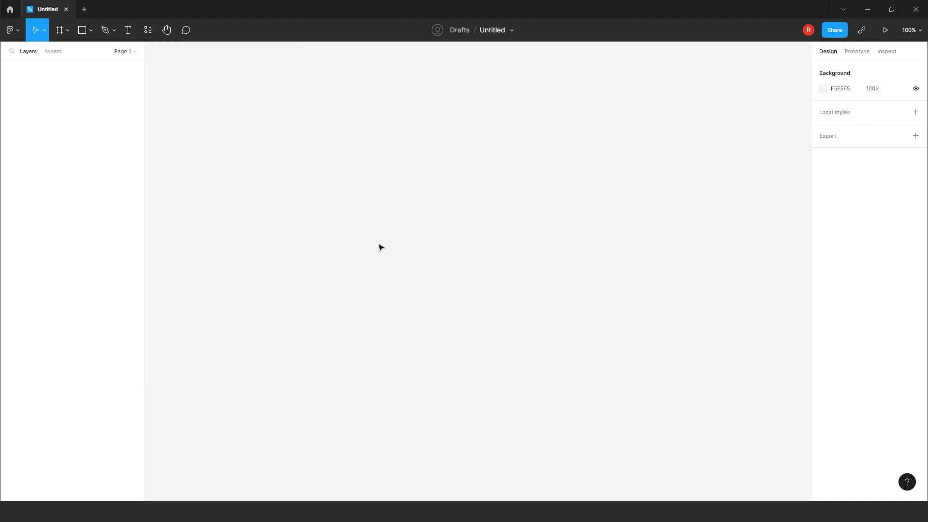
Paste the screen 2 banking frame and bring up its context actions
key("ctrl+v")
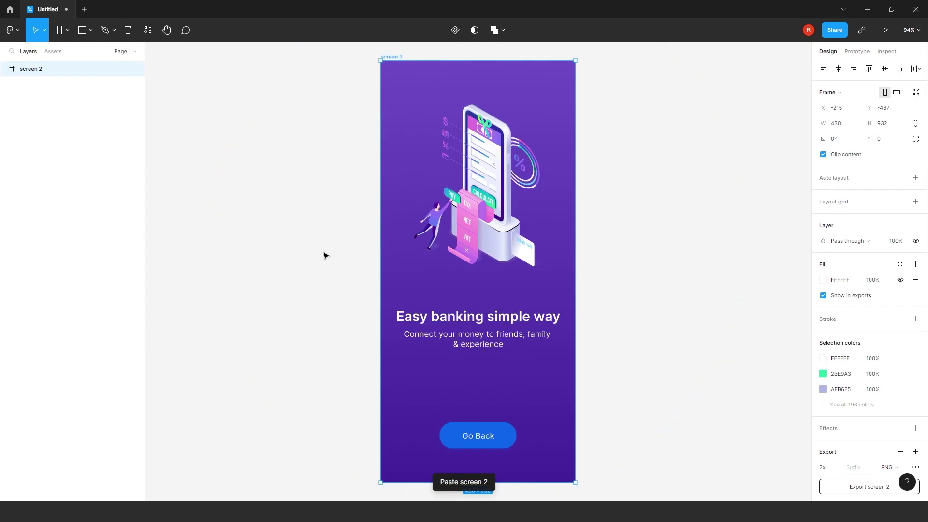
scroll(324, 255, "down", 5)
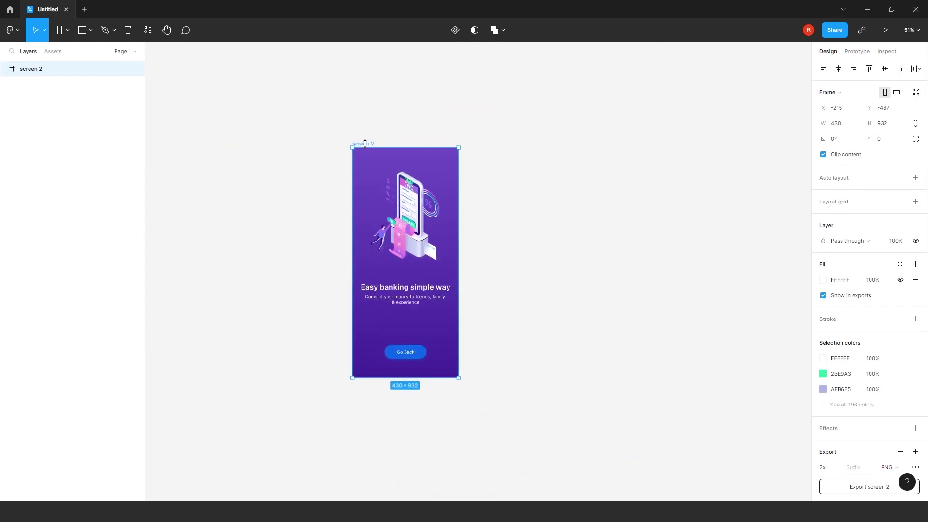
right_click(364, 143)
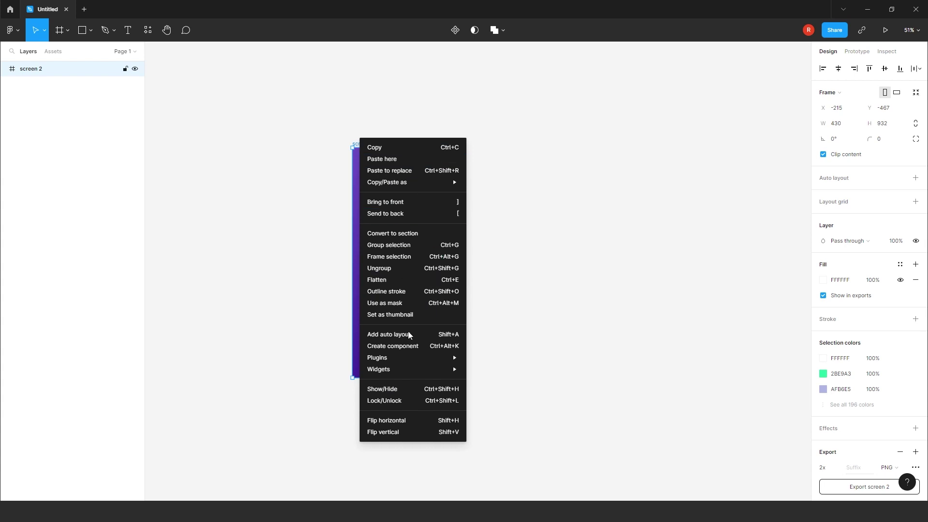
Run Mockuuups Studio on the screen 2 frame and move its window aside
mouse_move(395, 358)
mouse_move(506, 333)
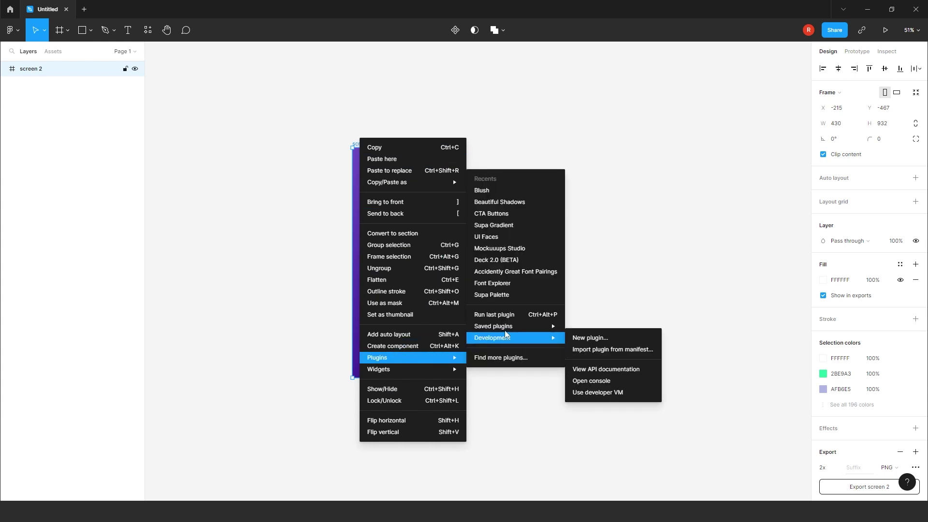
left_click(523, 248)
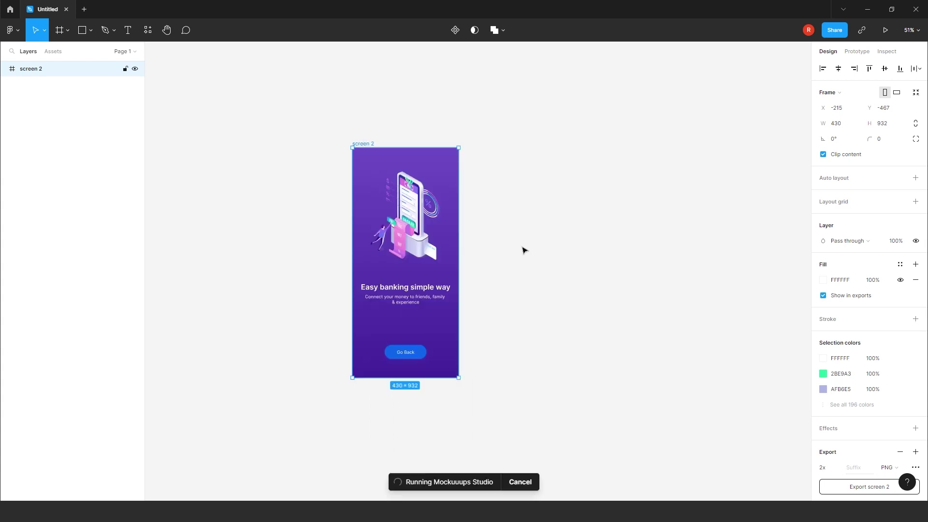
left_click_drag(574, 131, 622, 61)
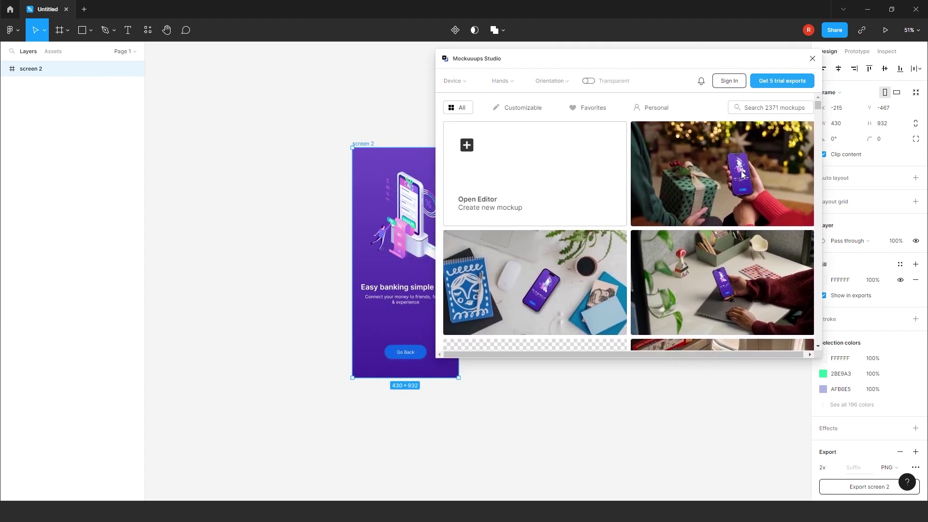
scroll(739, 172, "down", 2)
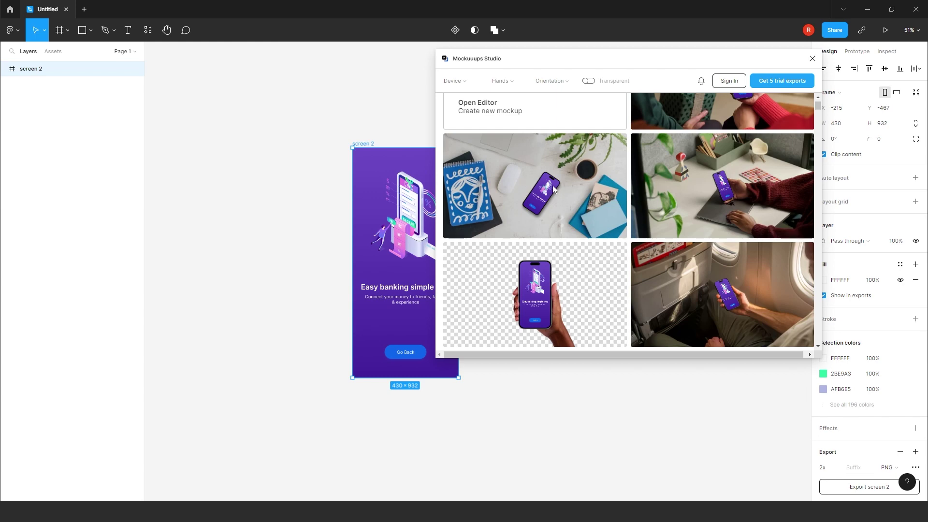
scroll(525, 178, "up", 3)
Filter the mockups to Samsung devices, reset the device filter to Any, and check the Hands options
left_click(462, 83)
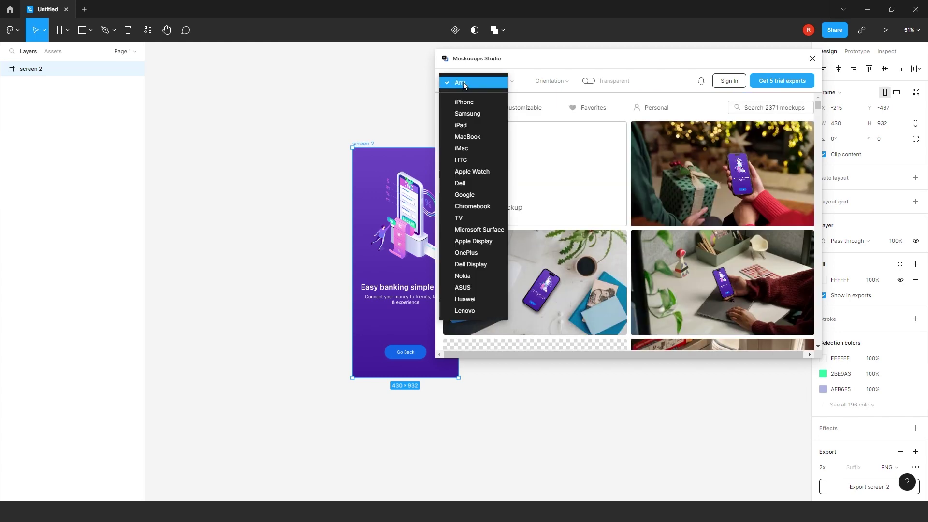
left_click(474, 115)
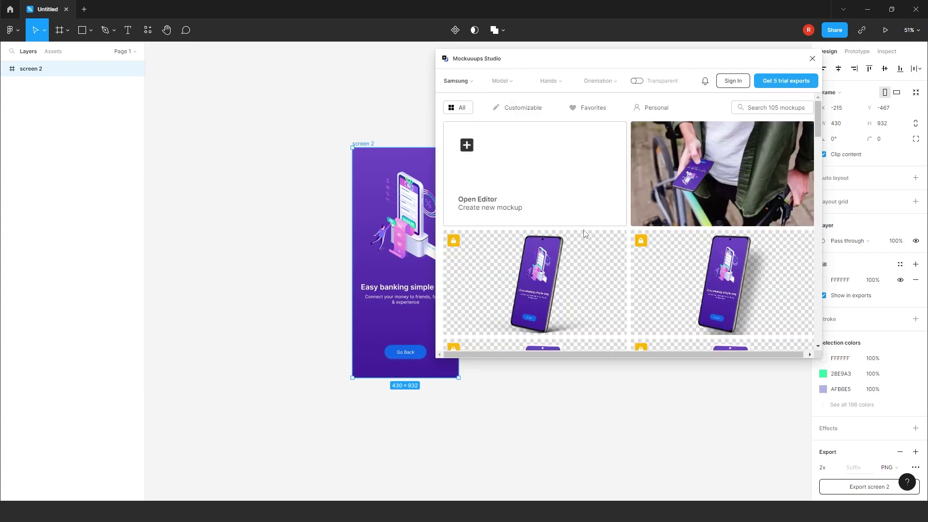
left_click(459, 81)
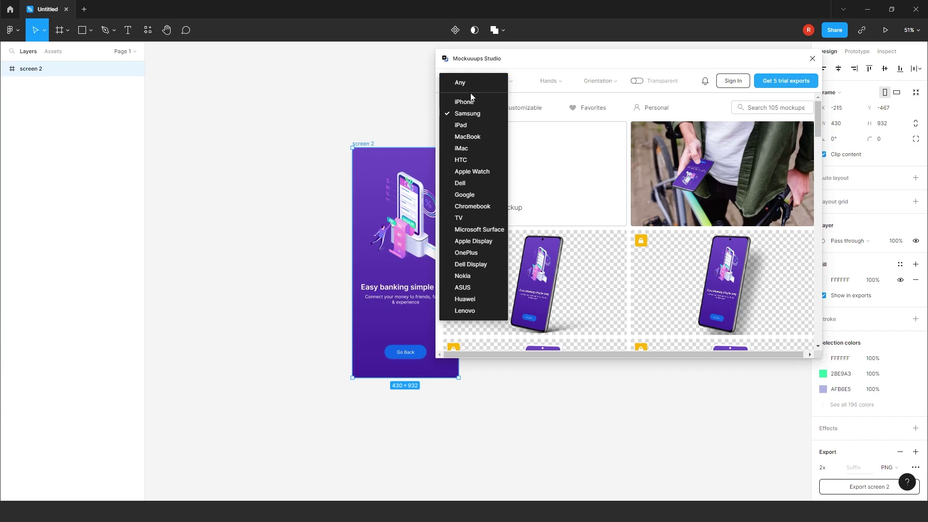
left_click(466, 84)
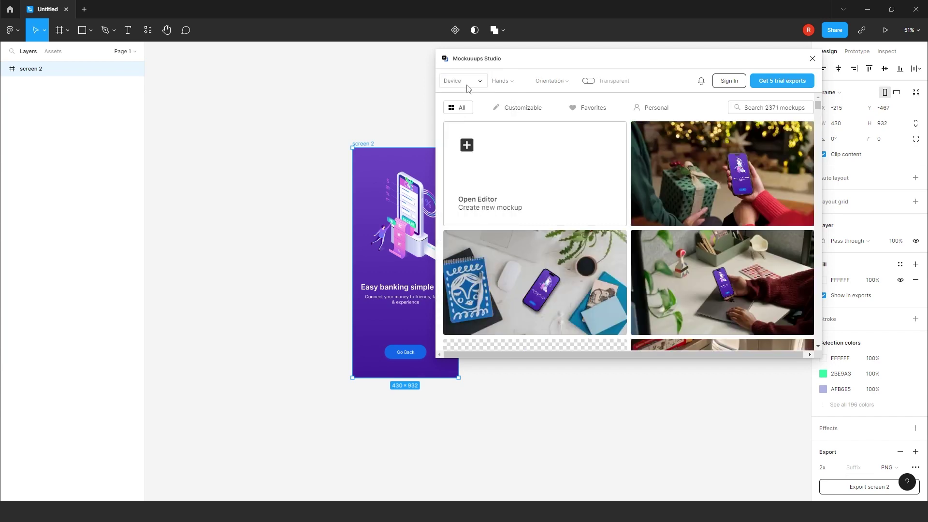
left_click(496, 82)
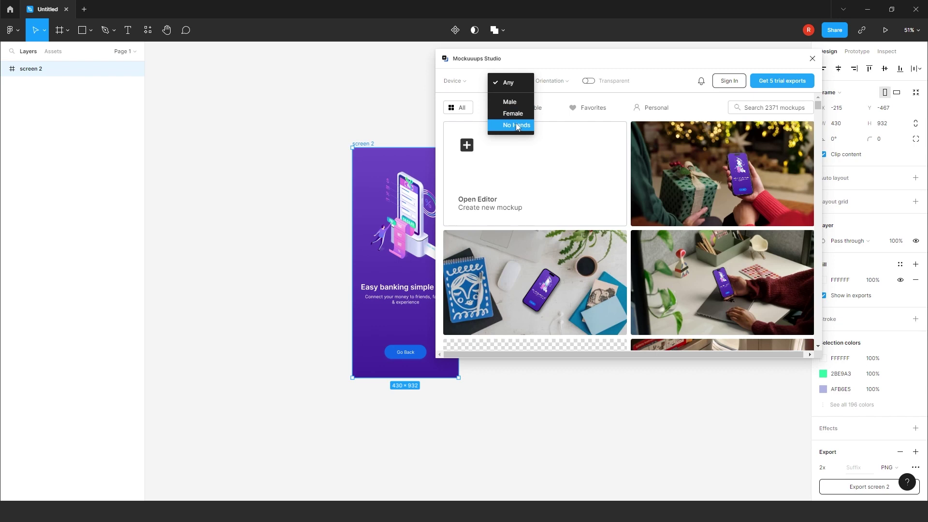
Switch the orientation filter from Portrait to Landscape and toggle transparent backgrounds on and off
left_click(565, 82)
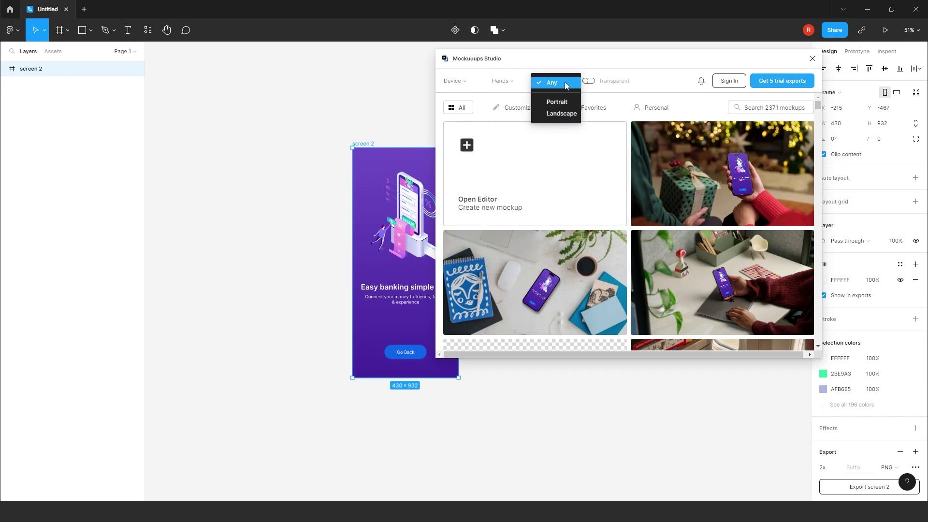
left_click(557, 103)
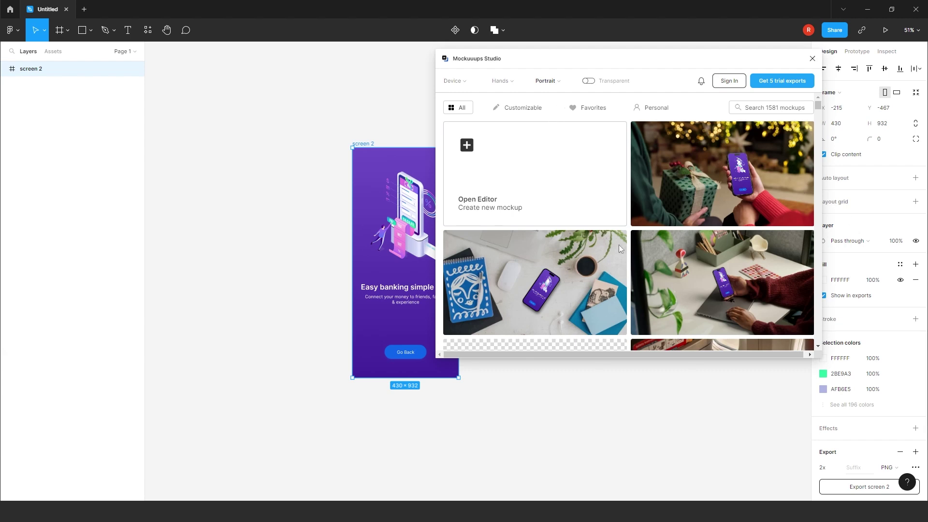
left_click(551, 81)
left_click(556, 114)
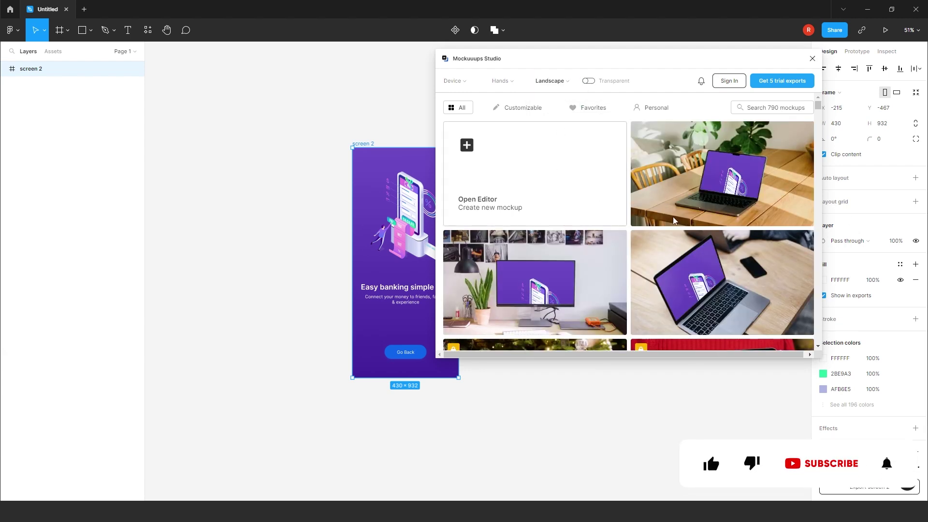
scroll(677, 221, "down", 2)
scroll(676, 221, "down", 3)
scroll(676, 221, "up", 4)
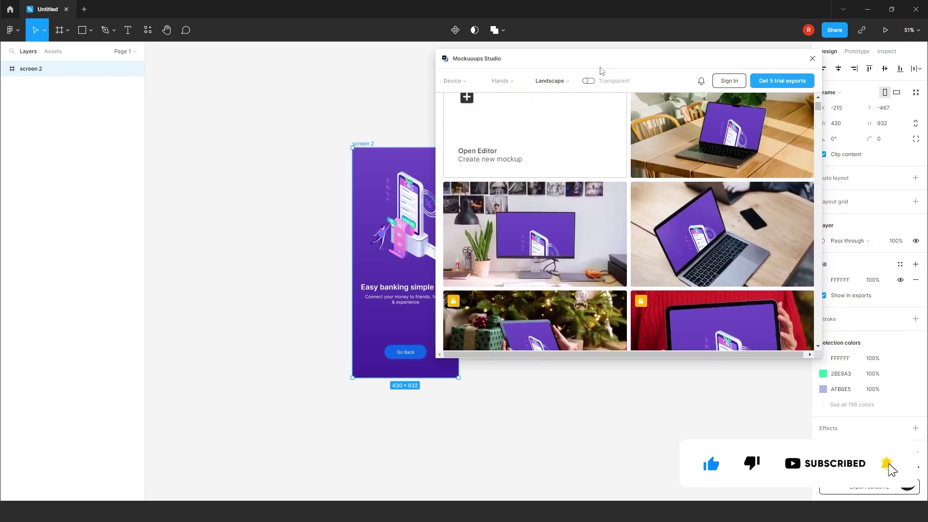
left_click(590, 83)
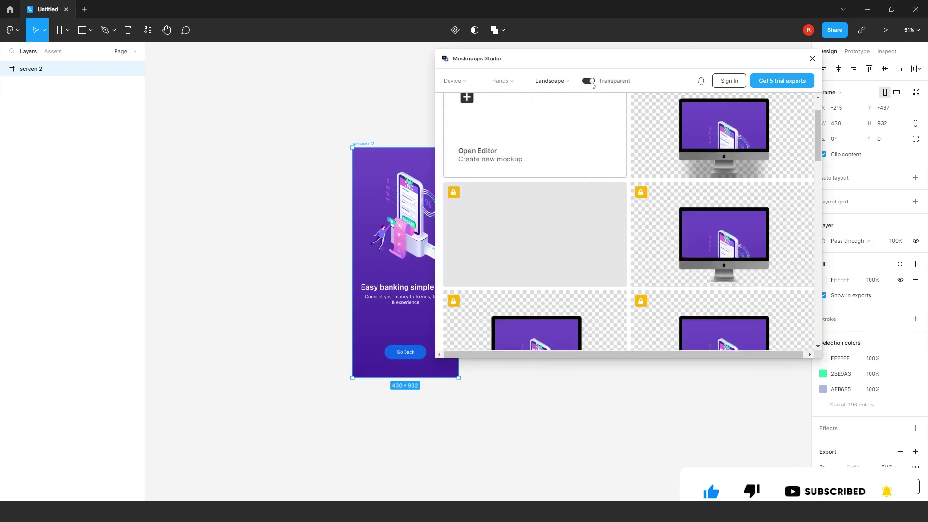
left_click(589, 83)
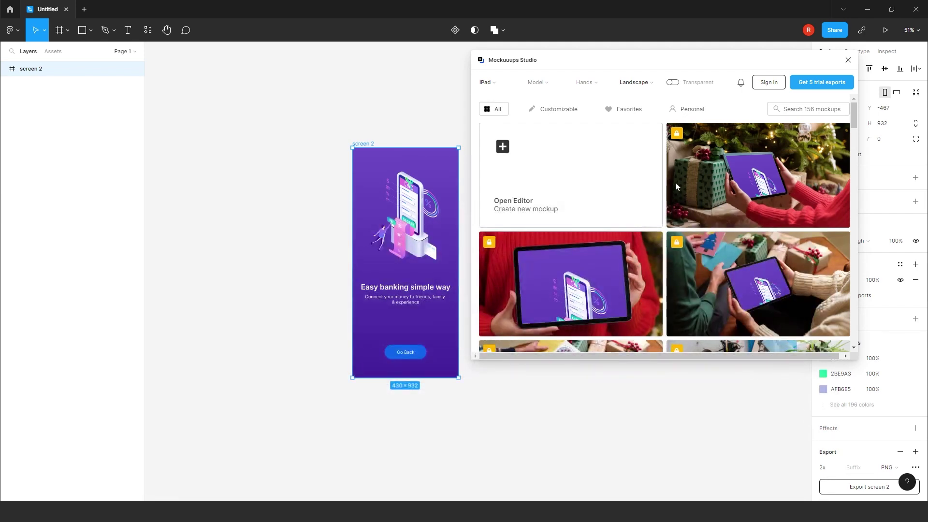
Reset the Device filter to Any, then close the Mockuuups Studio window
scroll(672, 194, "down", 5)
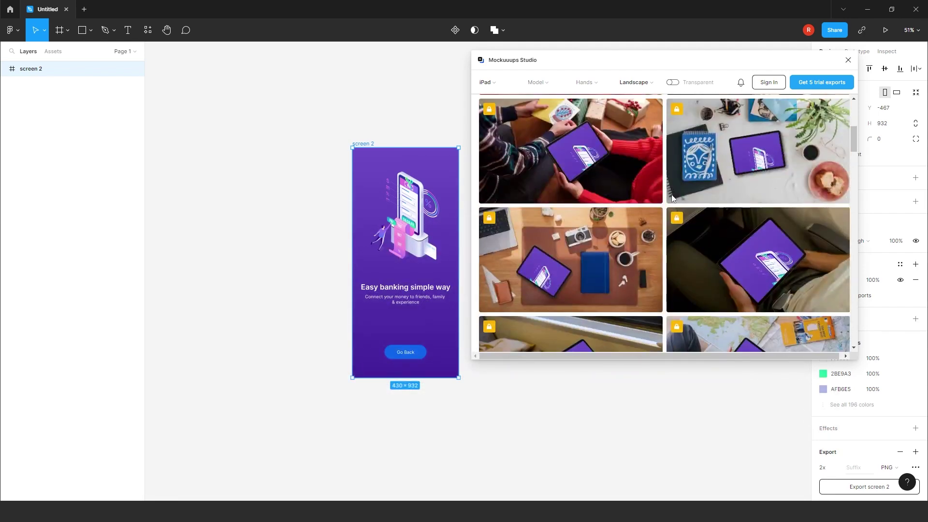
scroll(671, 198, "down", 2)
scroll(633, 187, "up", 5)
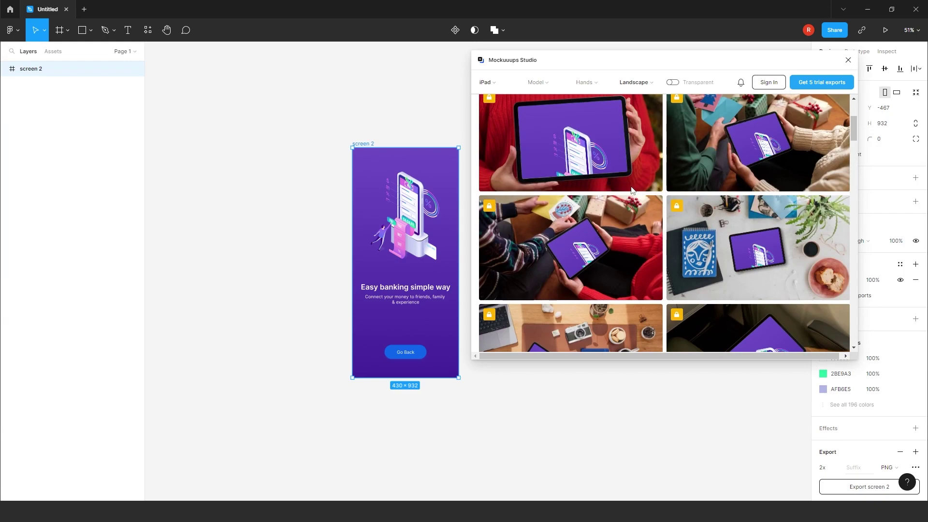
scroll(628, 184, "up", 5)
left_click(497, 83)
left_click(500, 89)
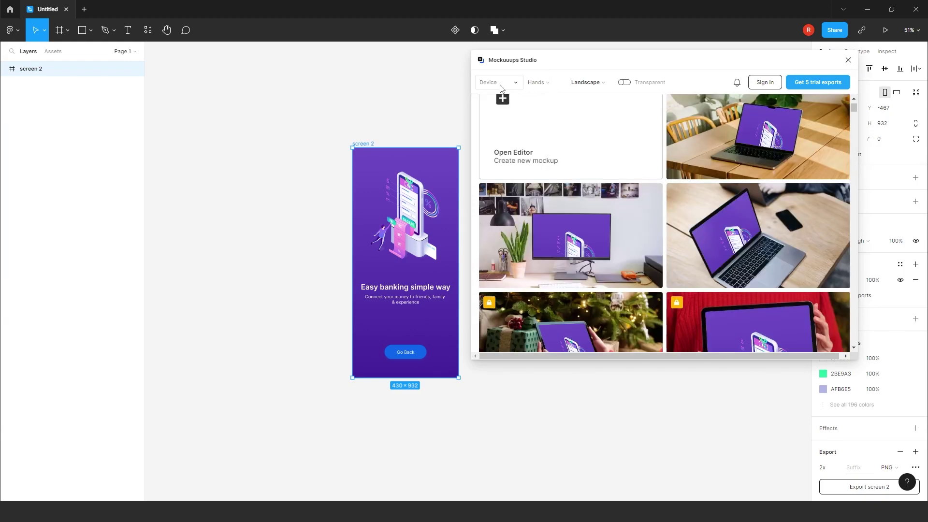
scroll(710, 177, "down", 5)
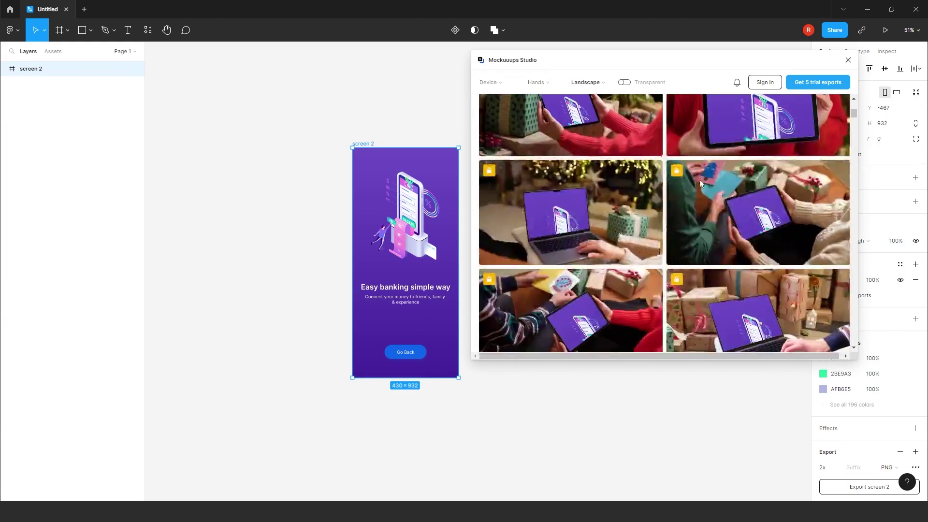
scroll(658, 153, "up", 7)
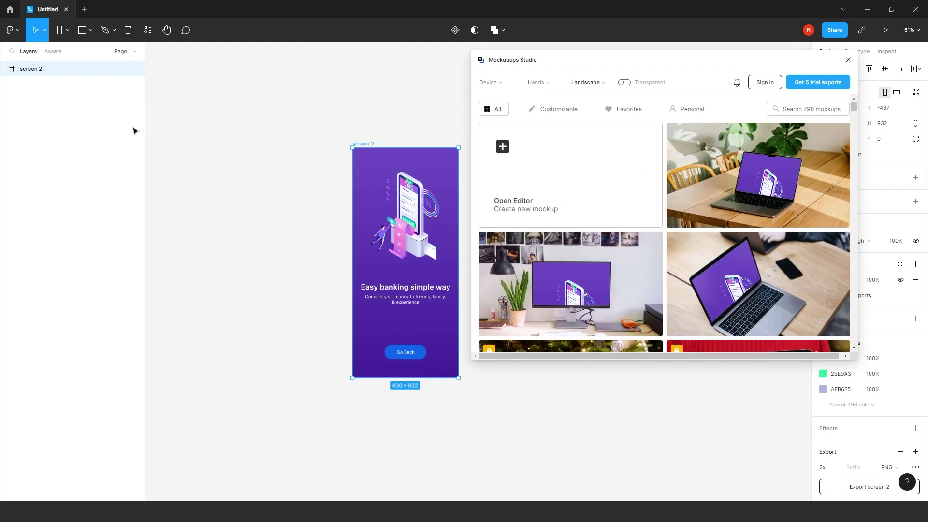
left_click(848, 61)
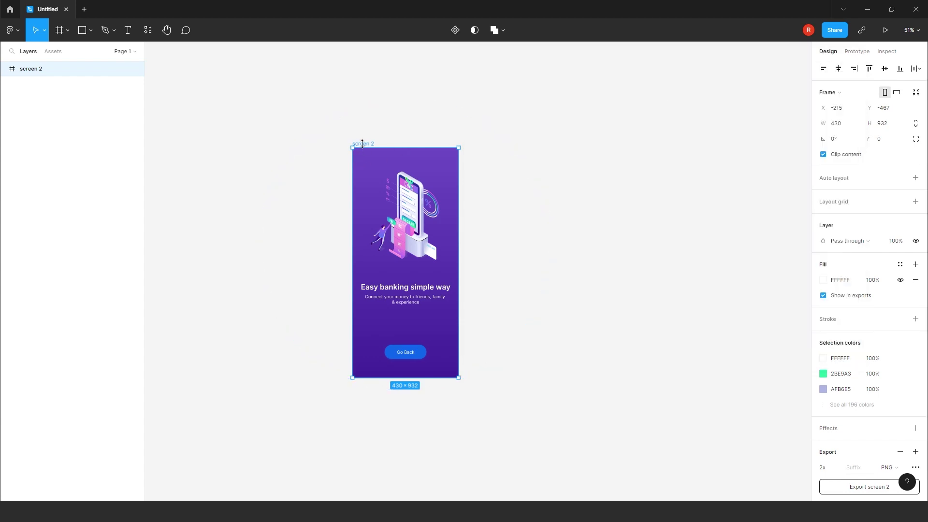
Delete the screen 2 frame and run UI Faces from the plugin search
key("Delete")
left_click(147, 30)
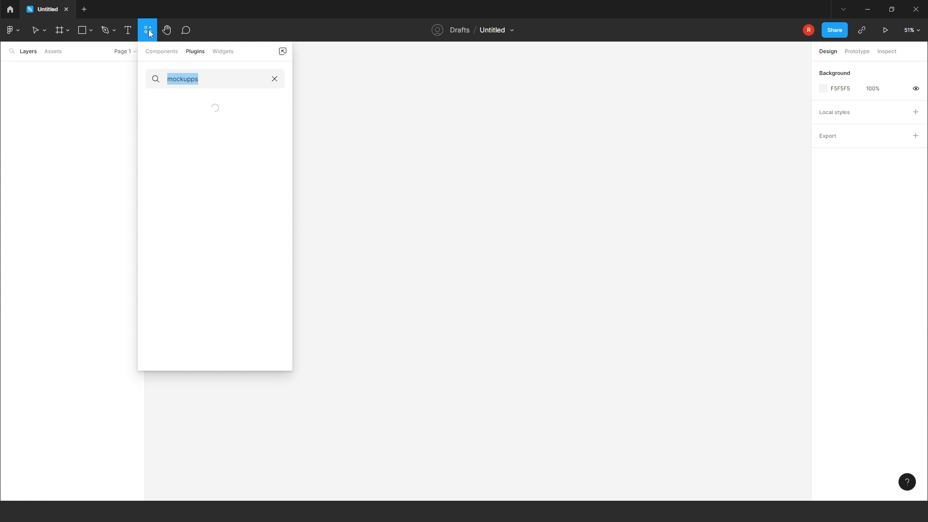
type("ui")
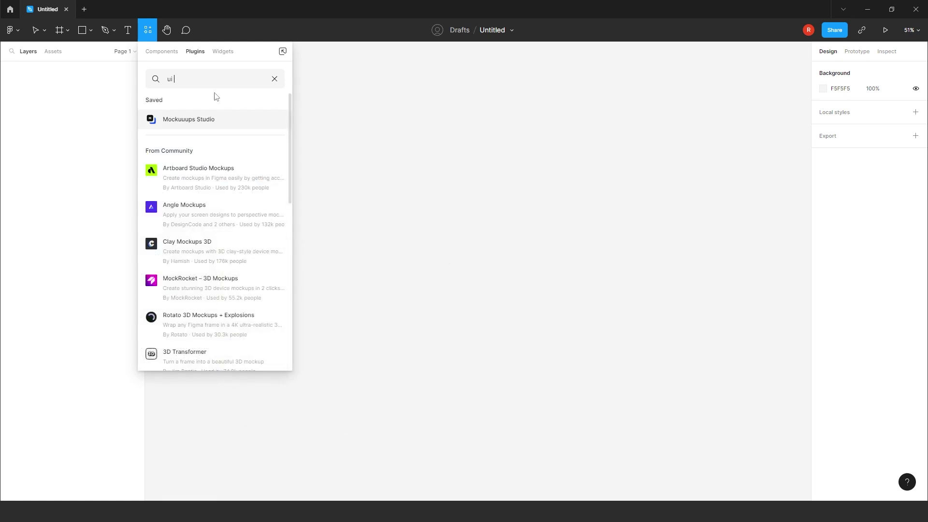
type(" faces")
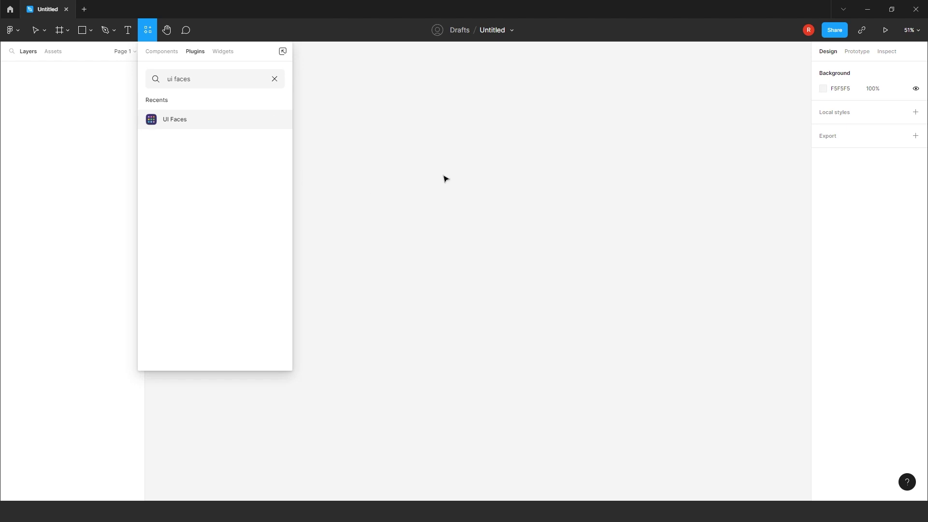
key("Return")
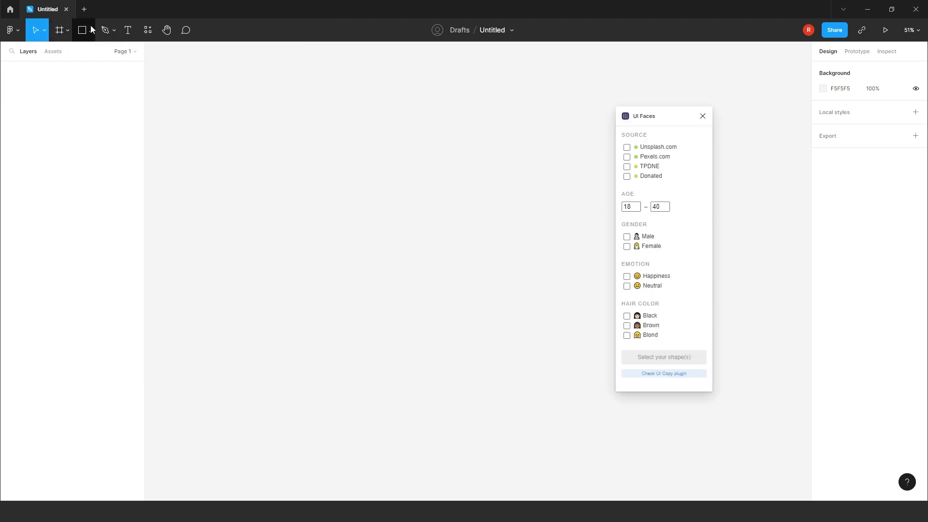
Draw a 327 × 327 circle with the Ellipse tool
left_click(90, 34)
left_click(88, 87)
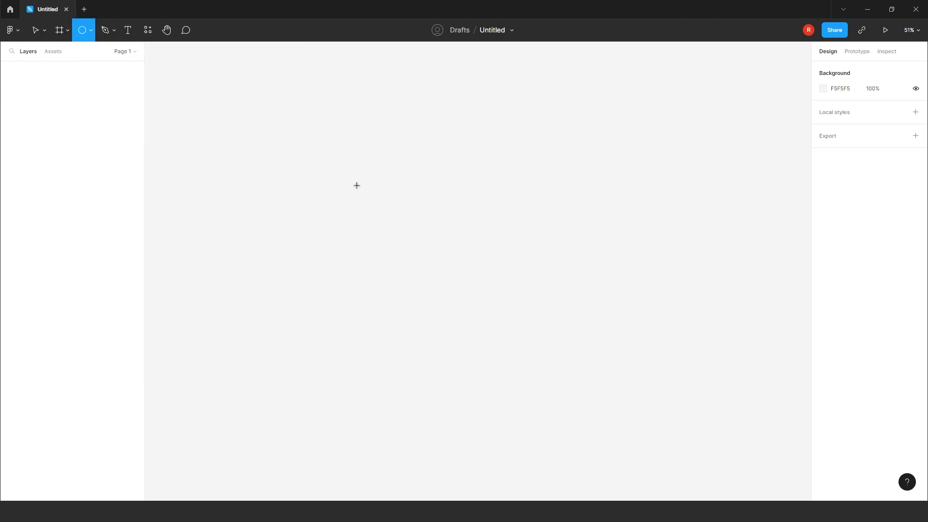
left_click_drag(342, 176, 423, 257)
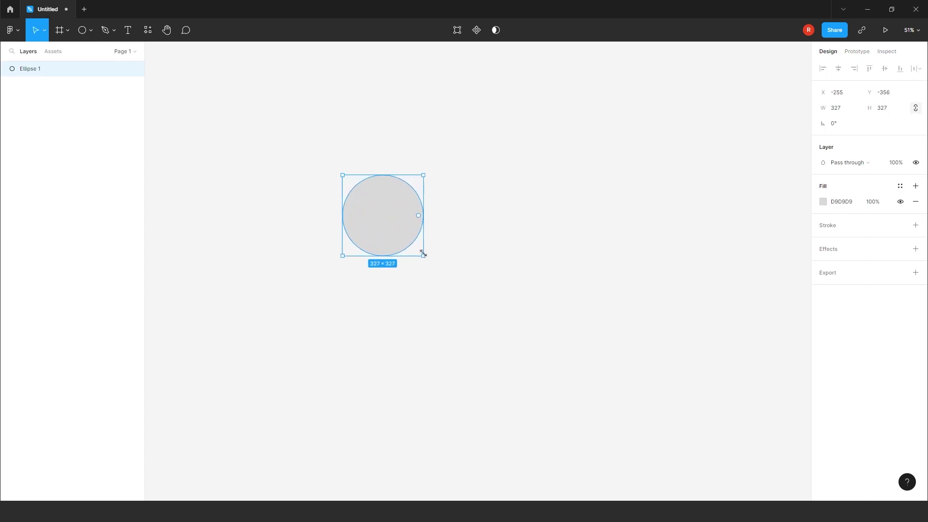
right_click(399, 221)
Run UI Faces on the circle with Unsplash.com as the source and apply an avatar photo
mouse_move(428, 399)
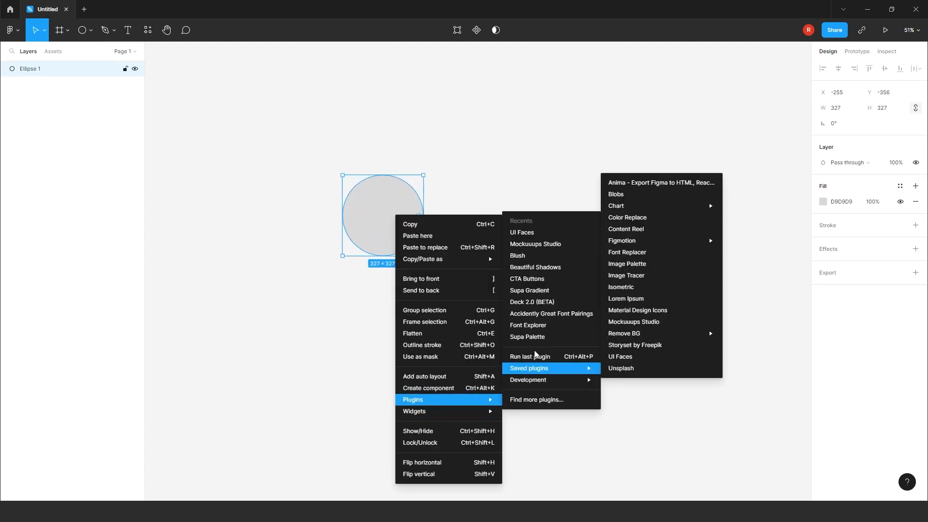
left_click(526, 234)
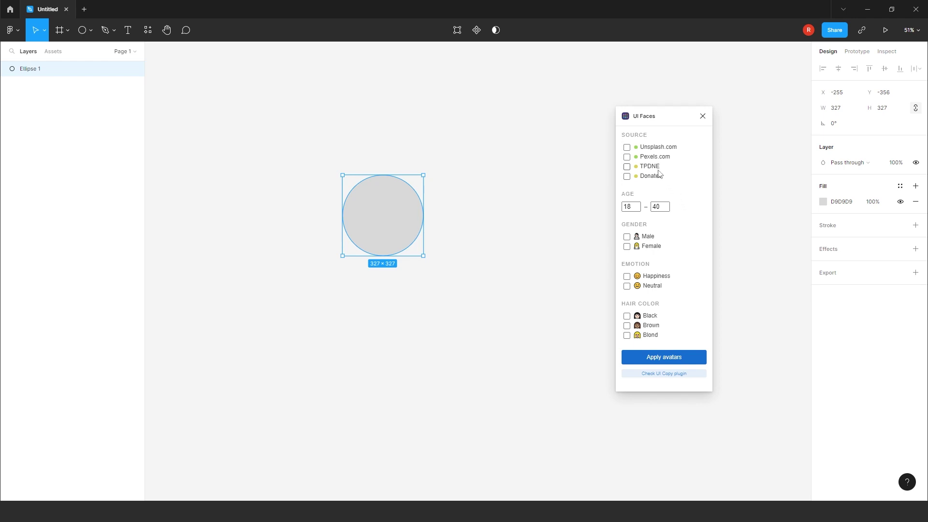
left_click(627, 148)
left_click(648, 359)
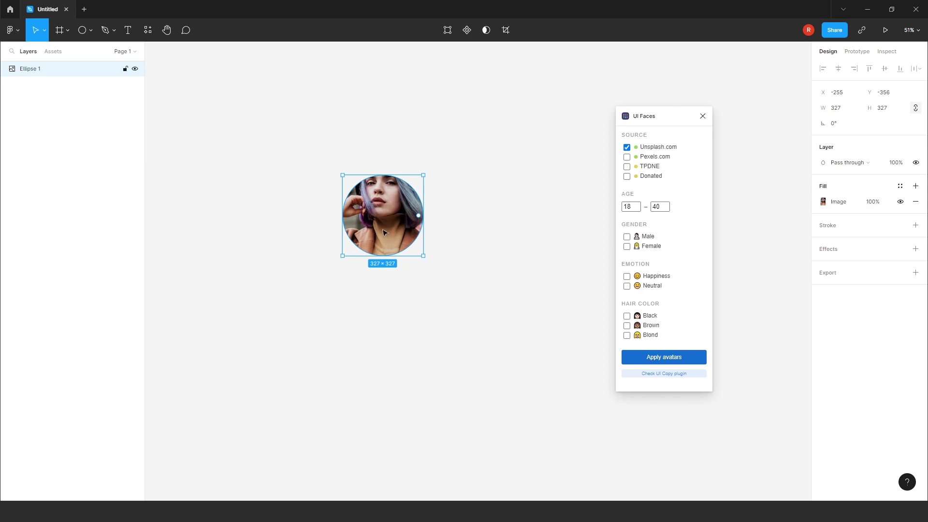
Apply three different avatar photos to the circle in turn
left_click(671, 359)
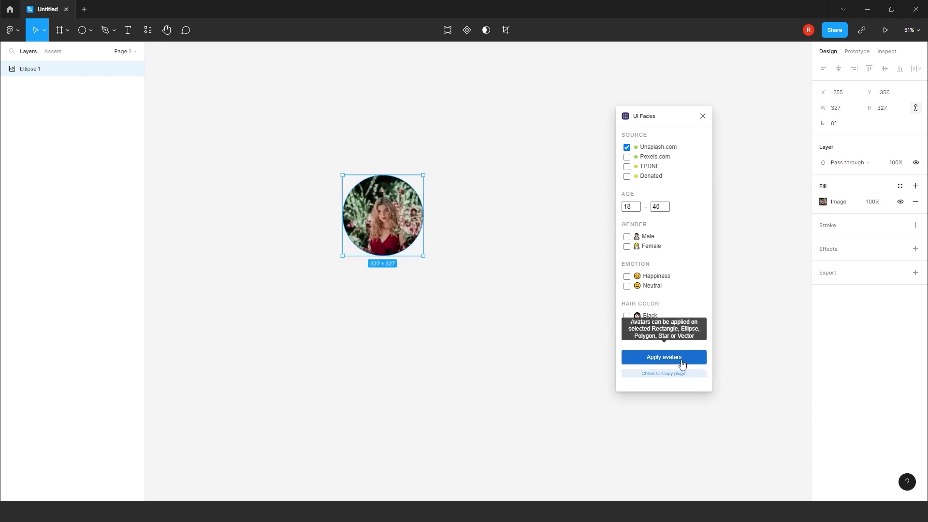
left_click(681, 366)
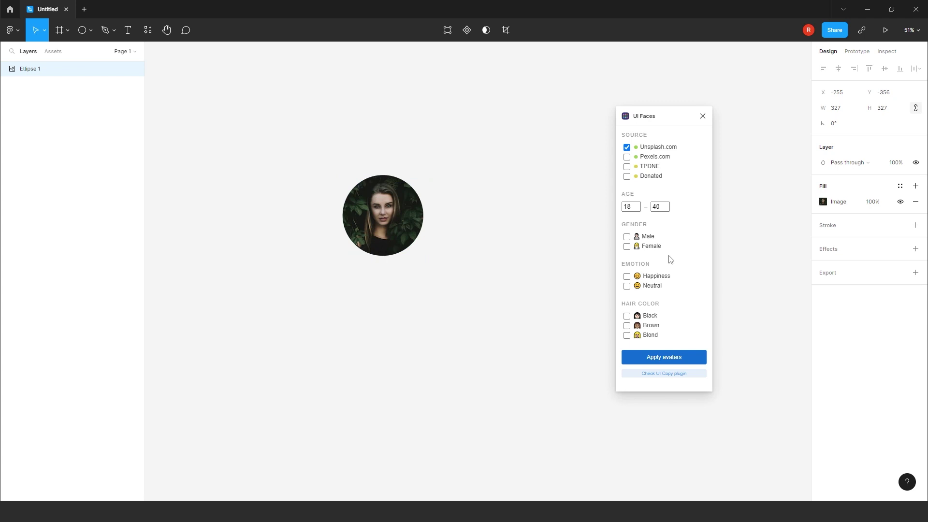
left_click(684, 364)
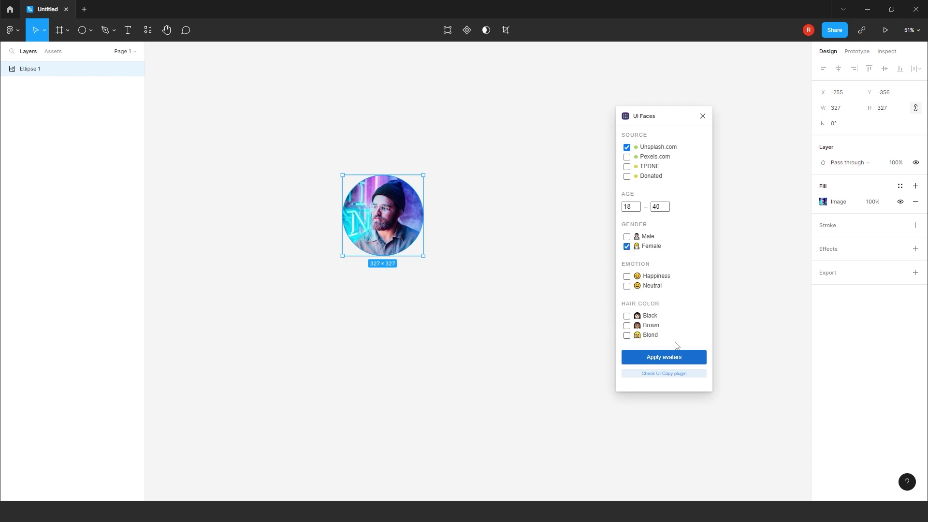
Apply two female avatars, then close UI Faces and delete the circle
left_click(683, 357)
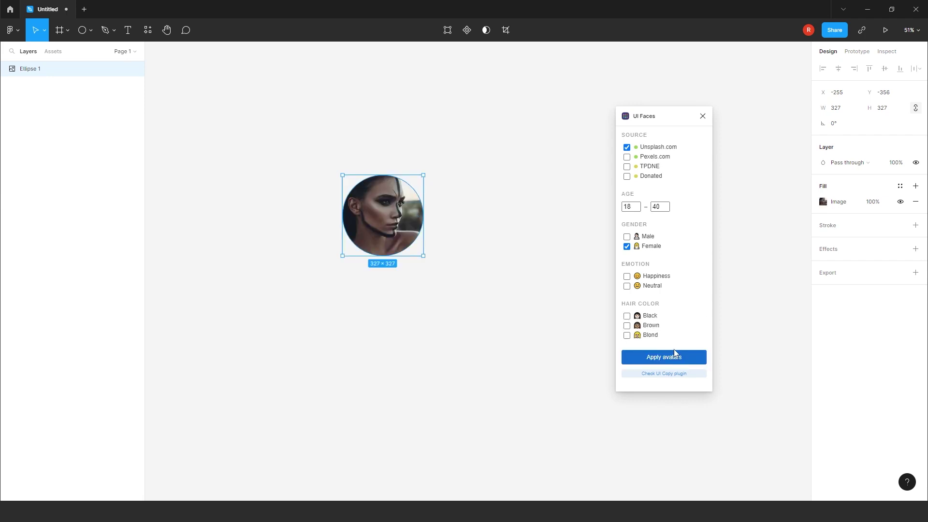
left_click(681, 362)
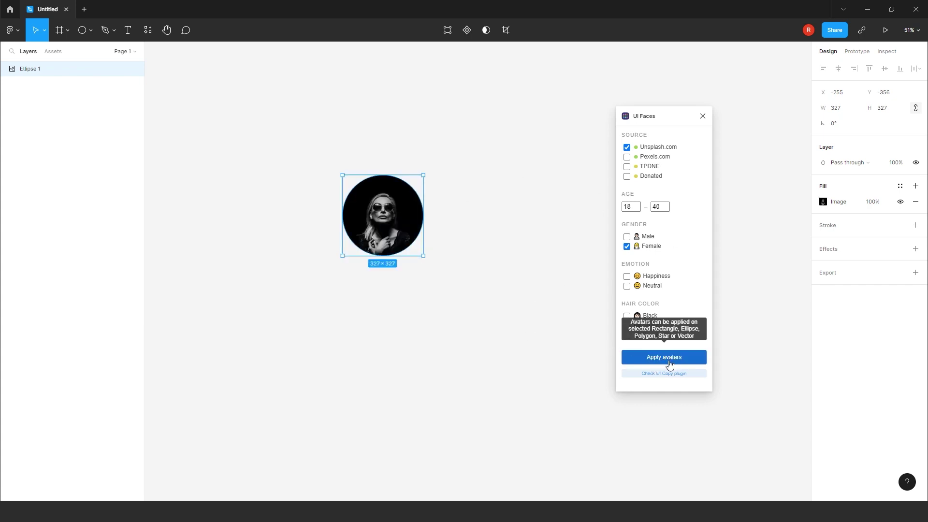
left_click(703, 116)
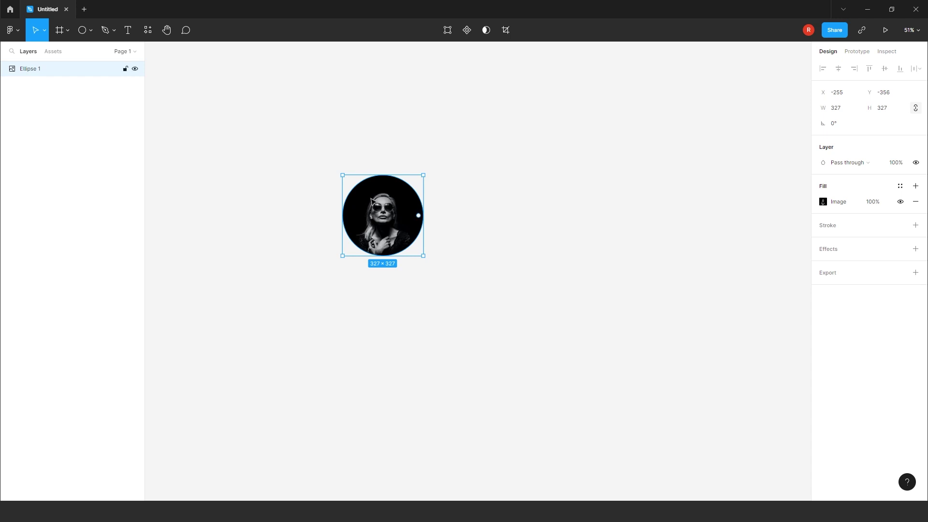
key("Delete")
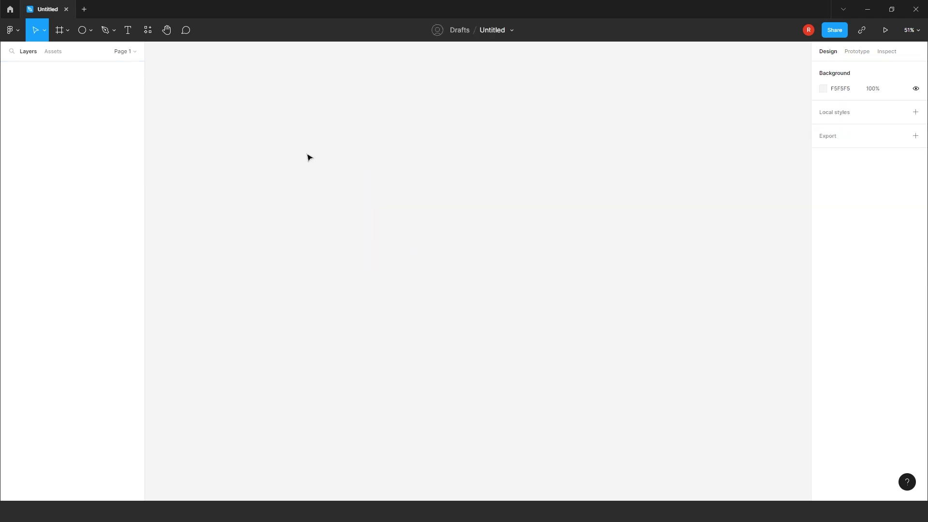
Draw a 656 × 475 rectangle and search the plugins for 'supa gr'
key("r")
mouse_move(307, 152)
left_mouse_down()
mouse_move(440, 261)
mouse_move(468, 270)
left_mouse_up()
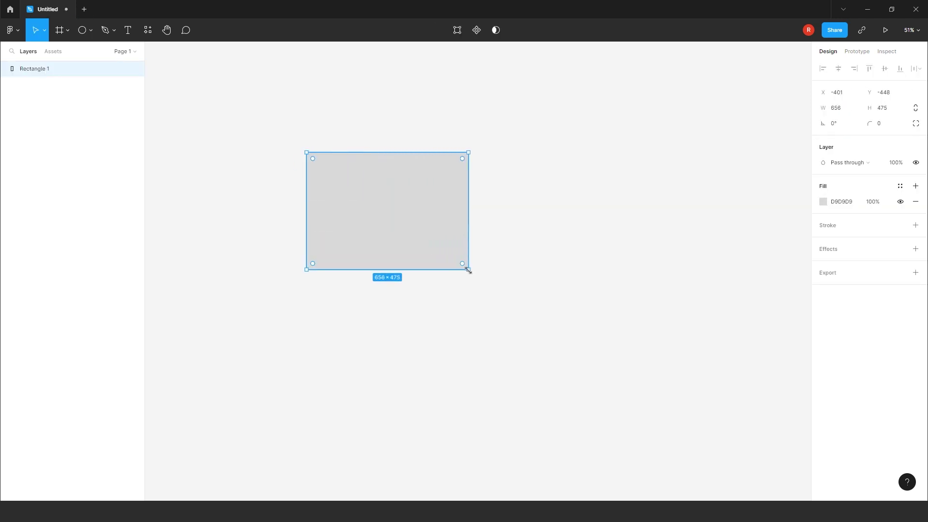
left_click(148, 30)
type("supa gr")
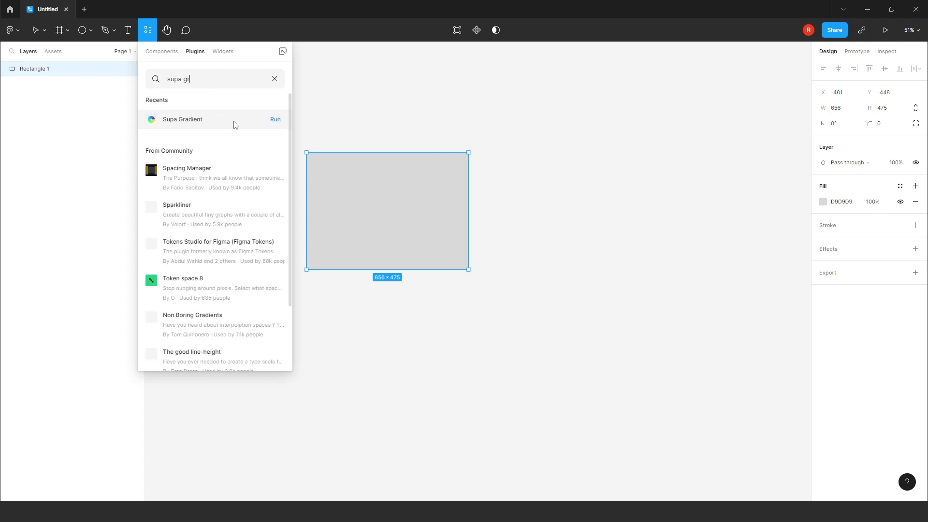
left_click(397, 186)
Bring up the Plugins list from the rectangle's context menu
right_click(396, 188)
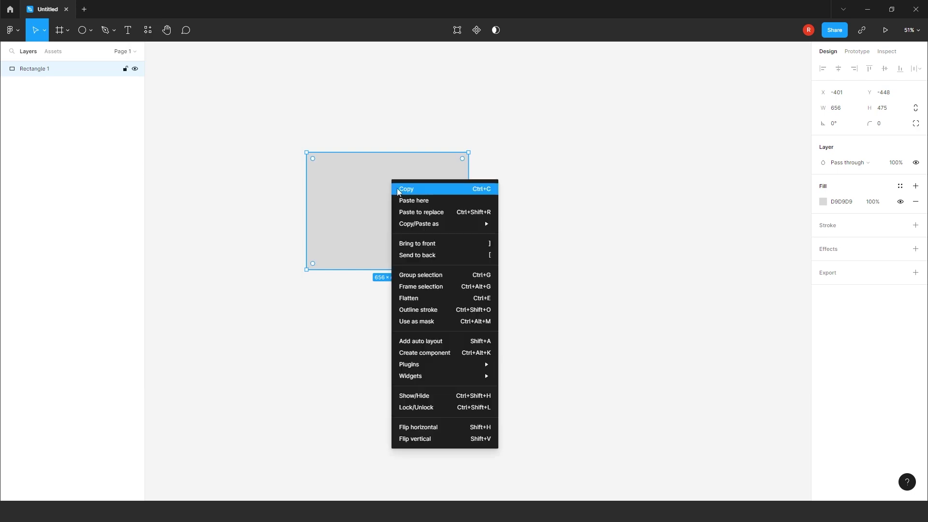
mouse_move(435, 364)
mouse_move(535, 334)
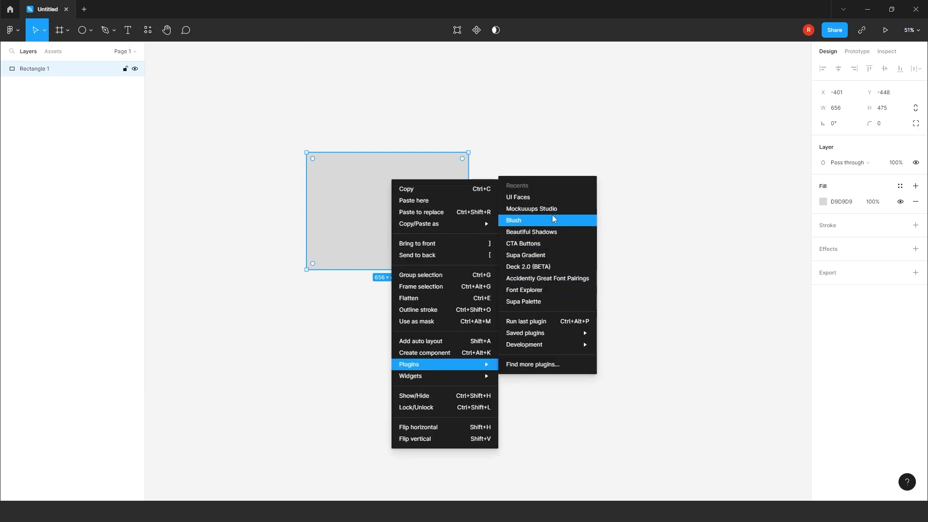
Launch Supa Gradient on the rectangle and browse its preset collection
left_click(562, 255)
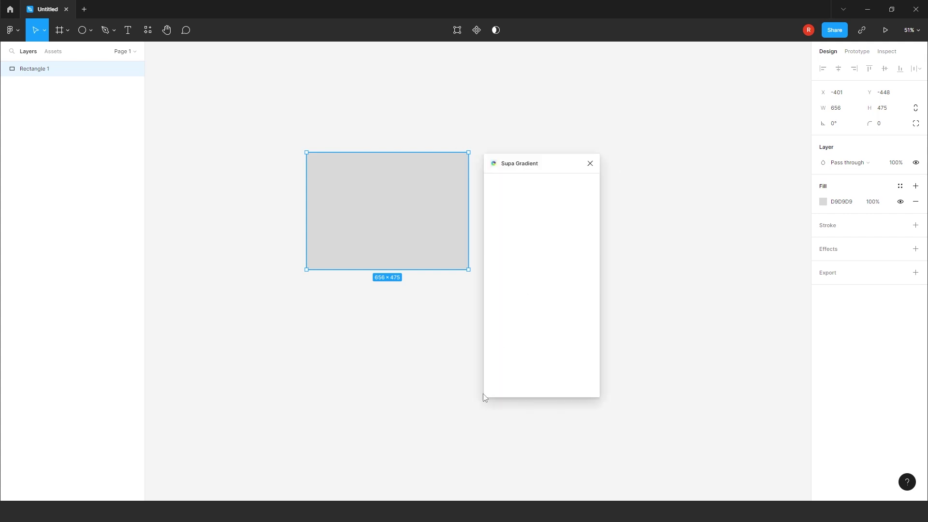
left_click(542, 317)
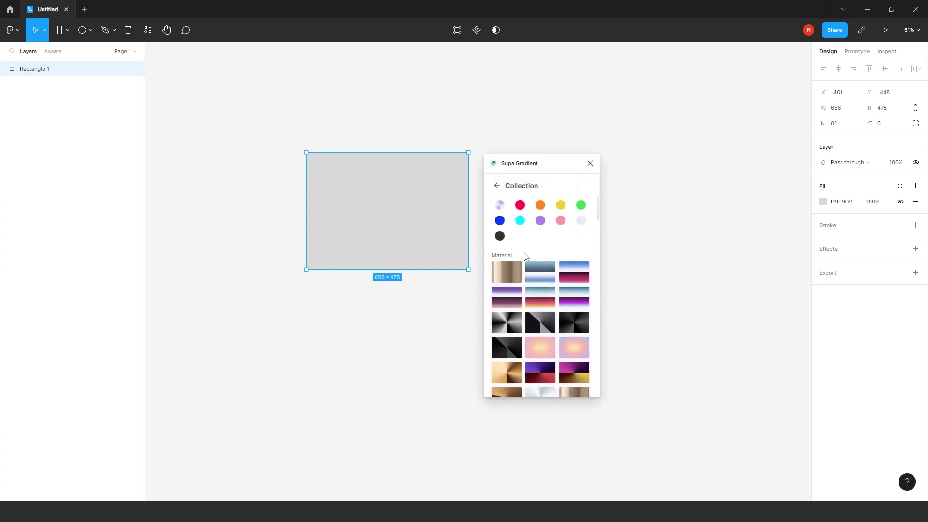
scroll(525, 218, "down", 5)
scroll(525, 217, "down", 4)
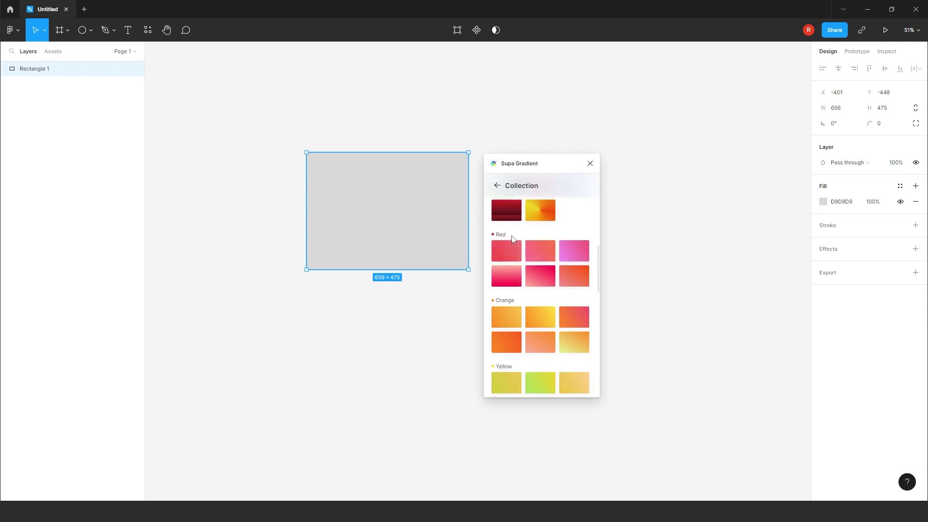
scroll(510, 242, "down", 2)
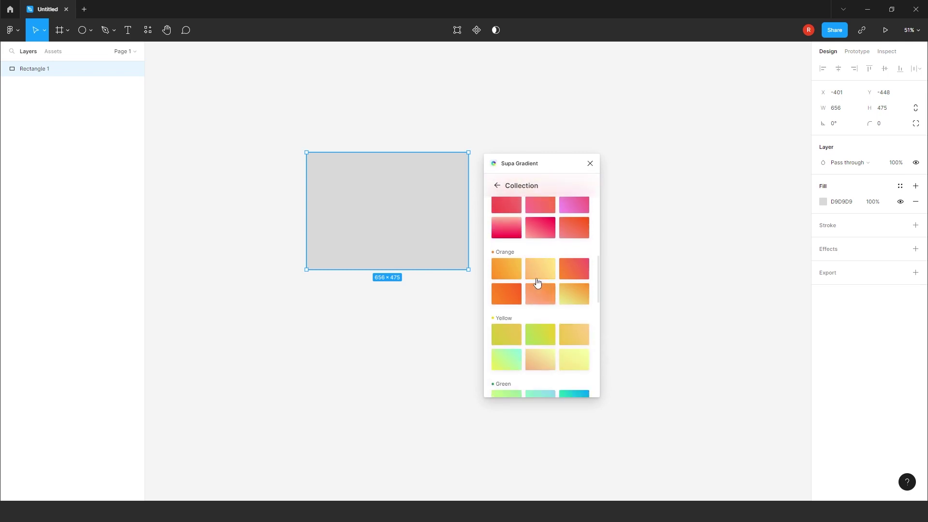
scroll(537, 283, "down", 15)
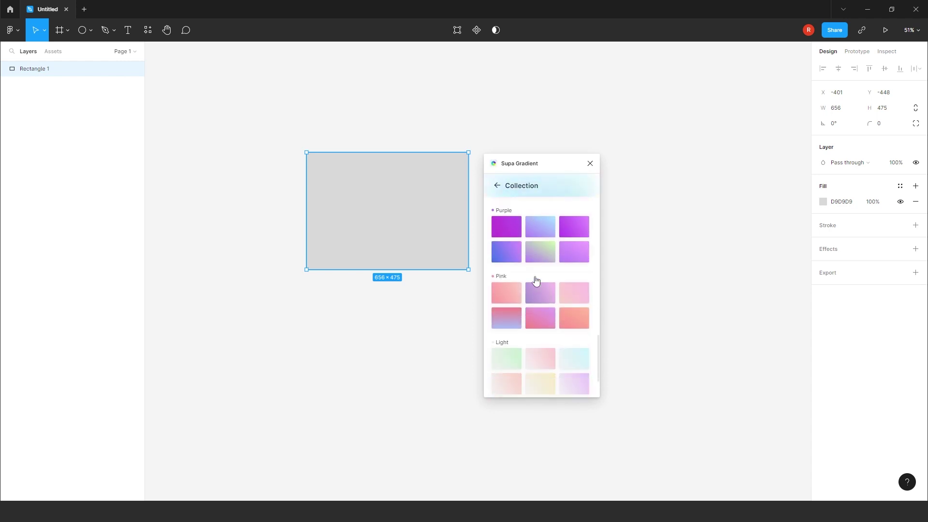
scroll(536, 281, "down", 2)
left_click_drag(598, 368, 582, 187)
scroll(541, 309, "down", 10)
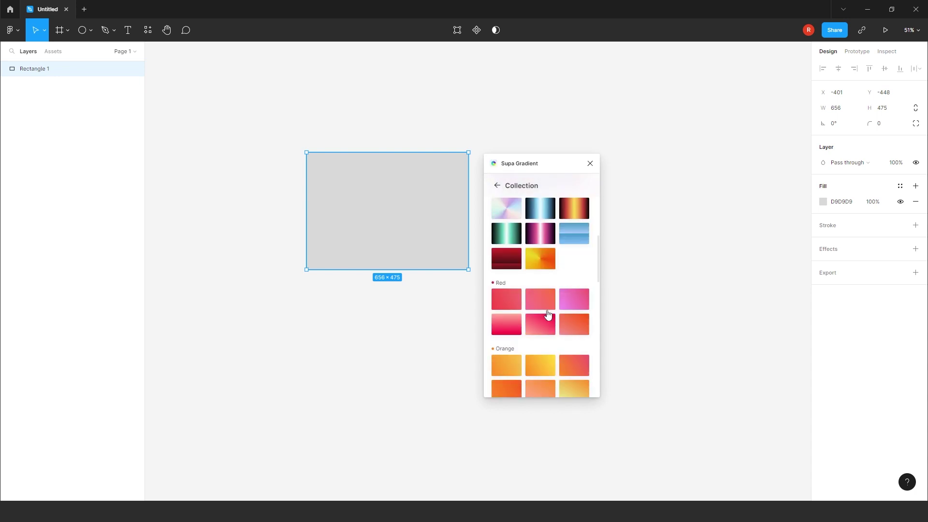
Apply the first Red preset gradient, slide the lighter stop inward and add a third stop
left_click(503, 299)
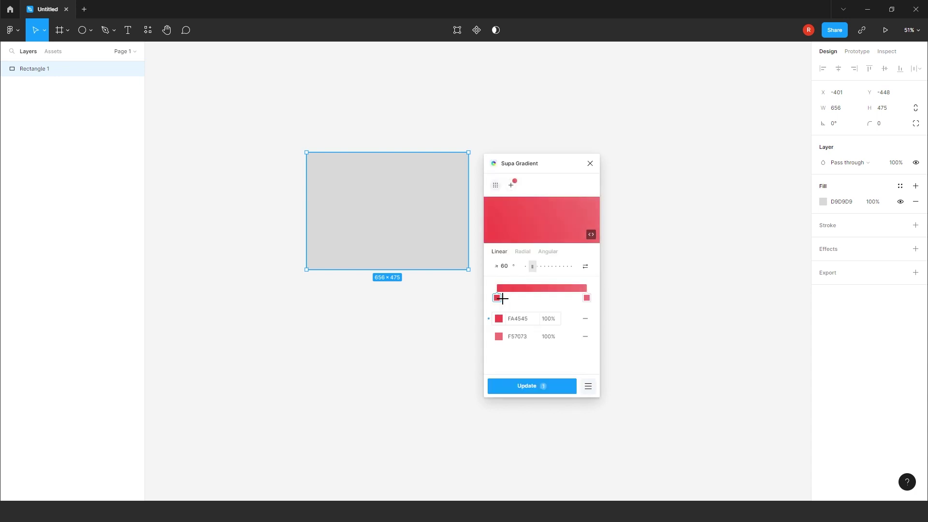
left_click(543, 387)
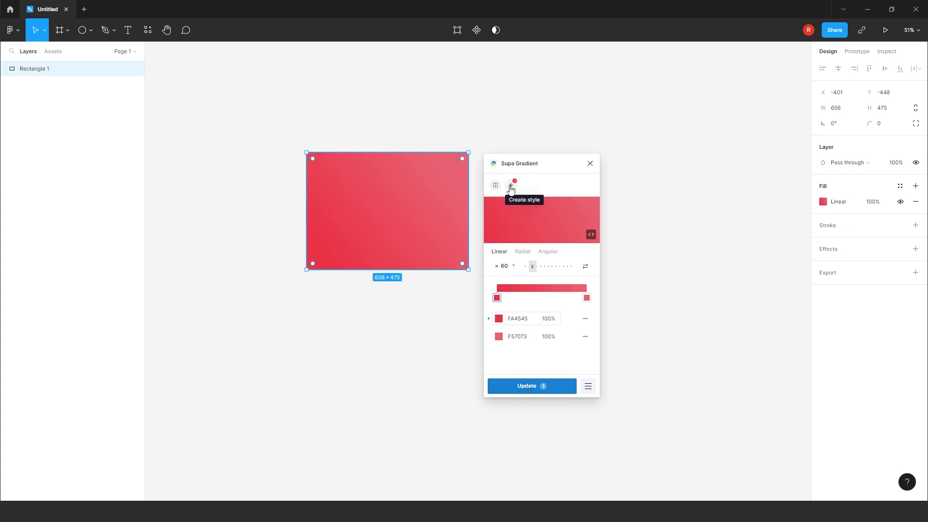
left_click_drag(586, 298, 528, 298)
left_click(584, 298)
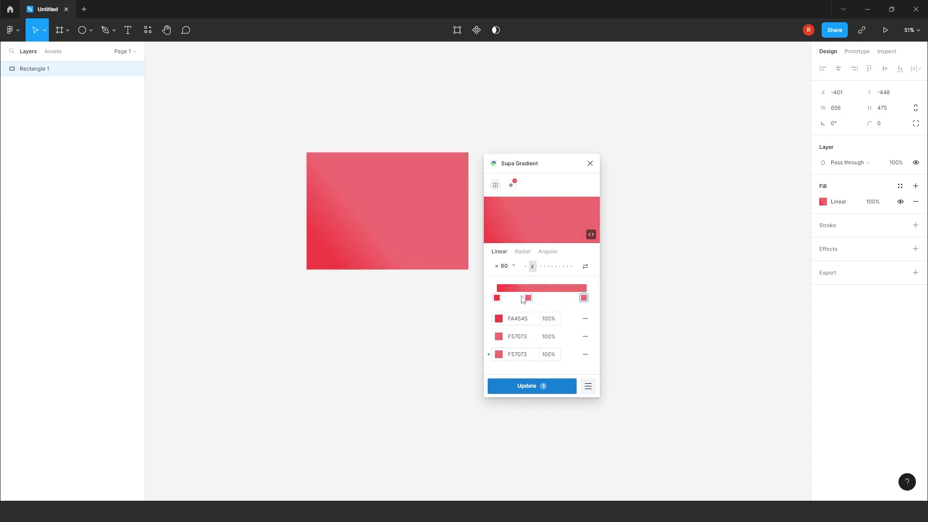
left_click(511, 187)
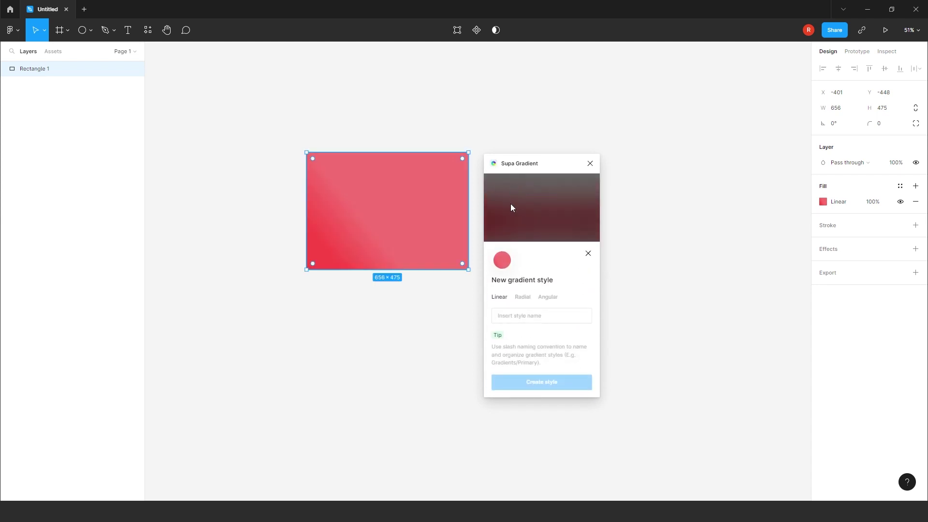
Name the gradient style 'red gradeint' and create it
type("re")
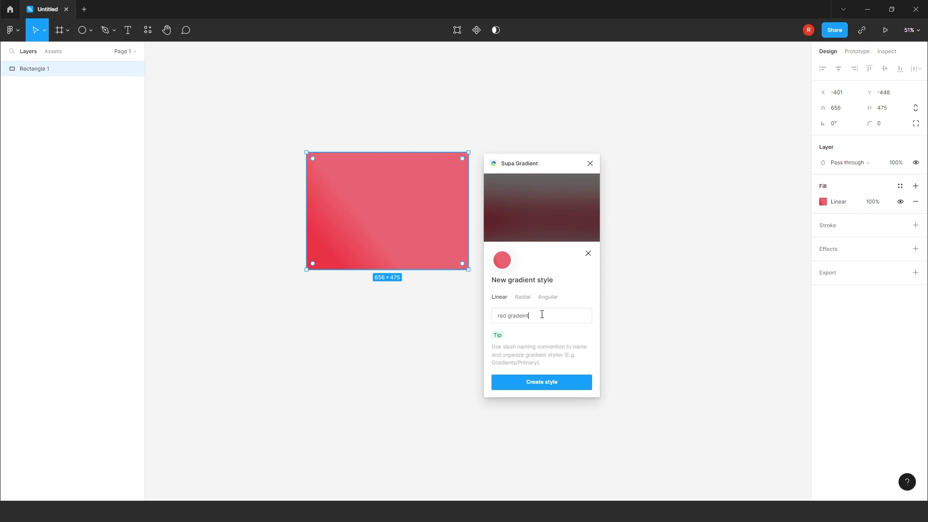
type("d gradeint")
left_click(520, 387)
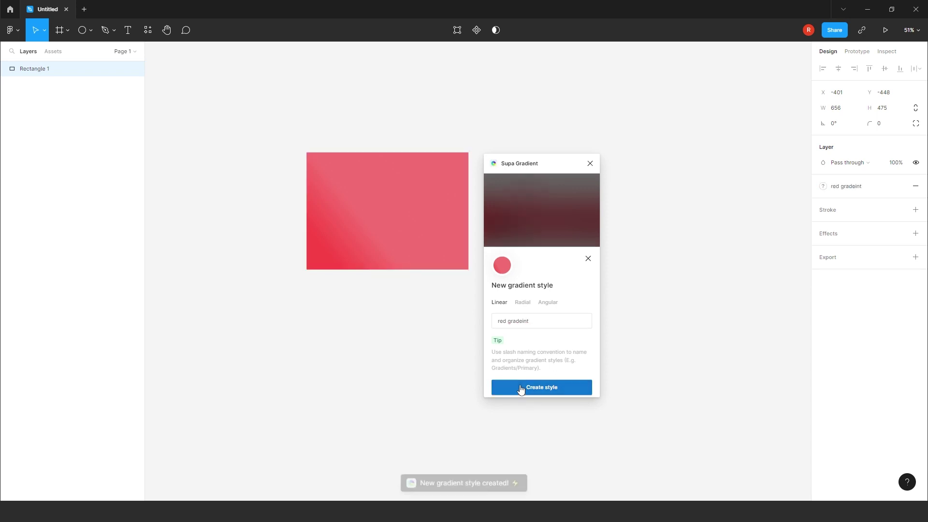